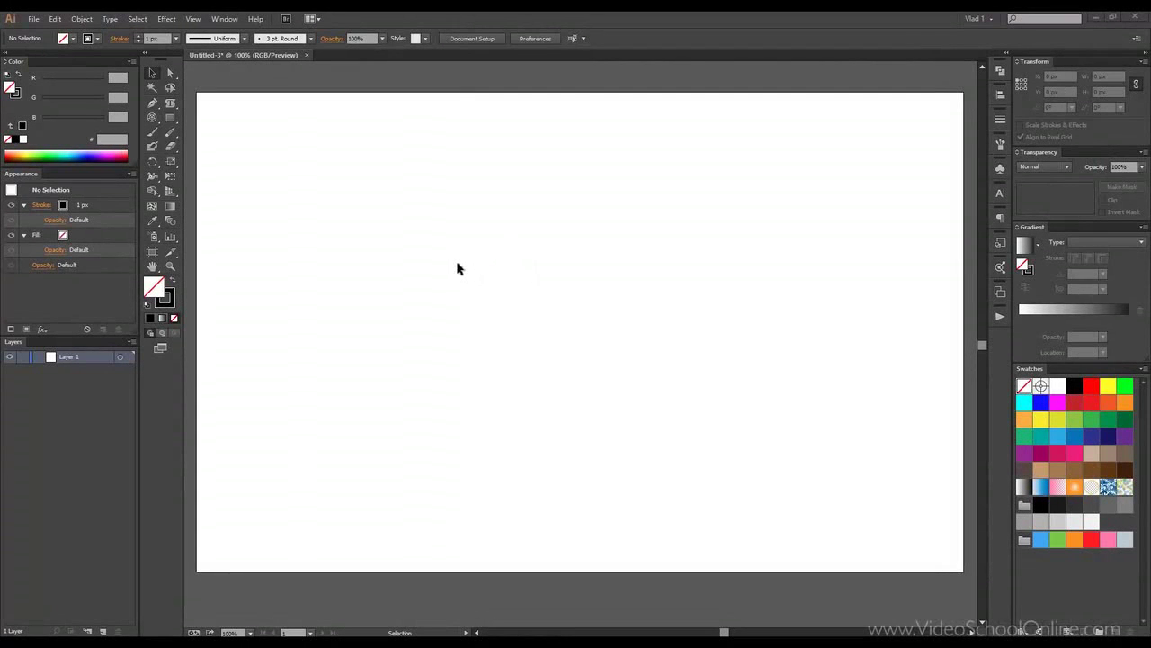
Step: Draw a wide 1111 × 431 px rectangle across the artboard with the Rectangle Tool
{"action": "left_click", "coordinate": [170, 118]}
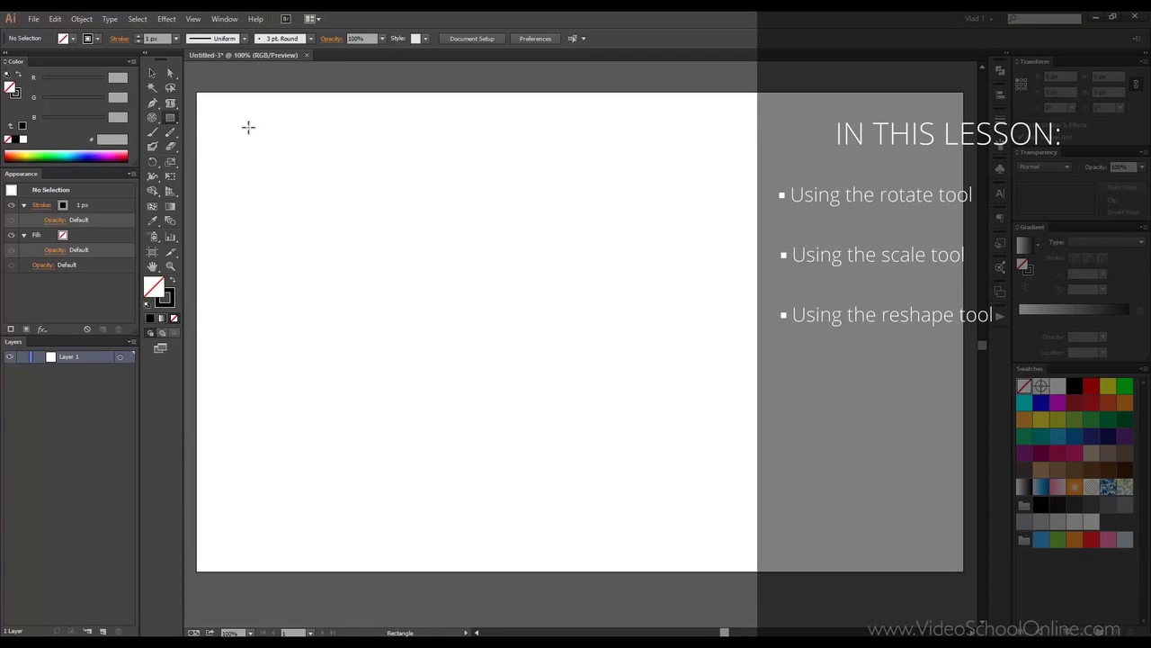
{"action": "left_click_drag", "start_coordinate": [248, 127], "coordinate": [913, 384]}
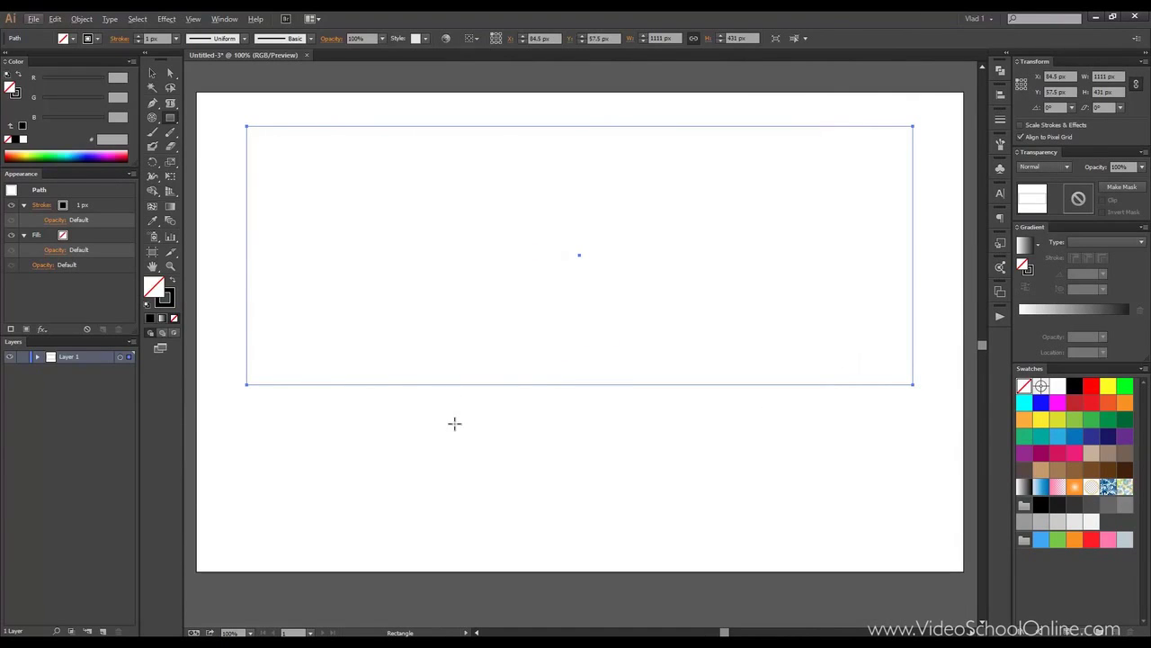
Step: Draw a 225 × 225 px square and move it into the wide rectangle's upper-left area
{"action": "left_click_drag", "start_coordinate": [452, 422], "coordinate": [588, 557]}
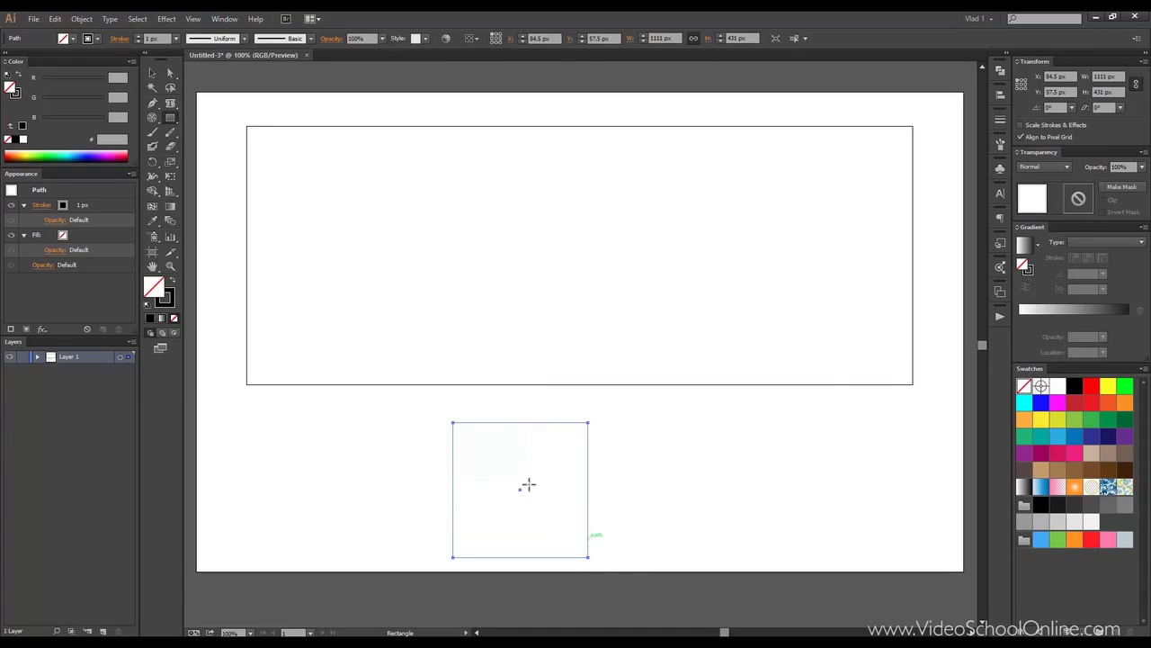
{"action": "left_click", "coordinate": [152, 73]}
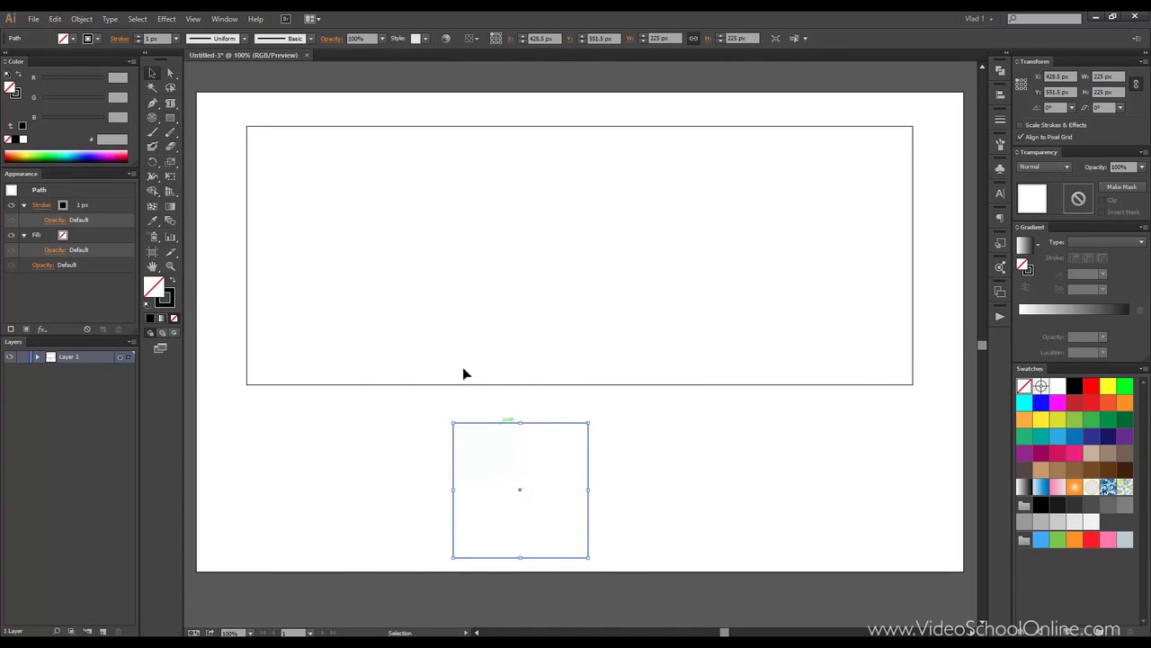
{"action": "left_click_drag", "start_coordinate": [500, 424], "coordinate": [331, 187]}
{"action": "left_click", "coordinate": [327, 506]}
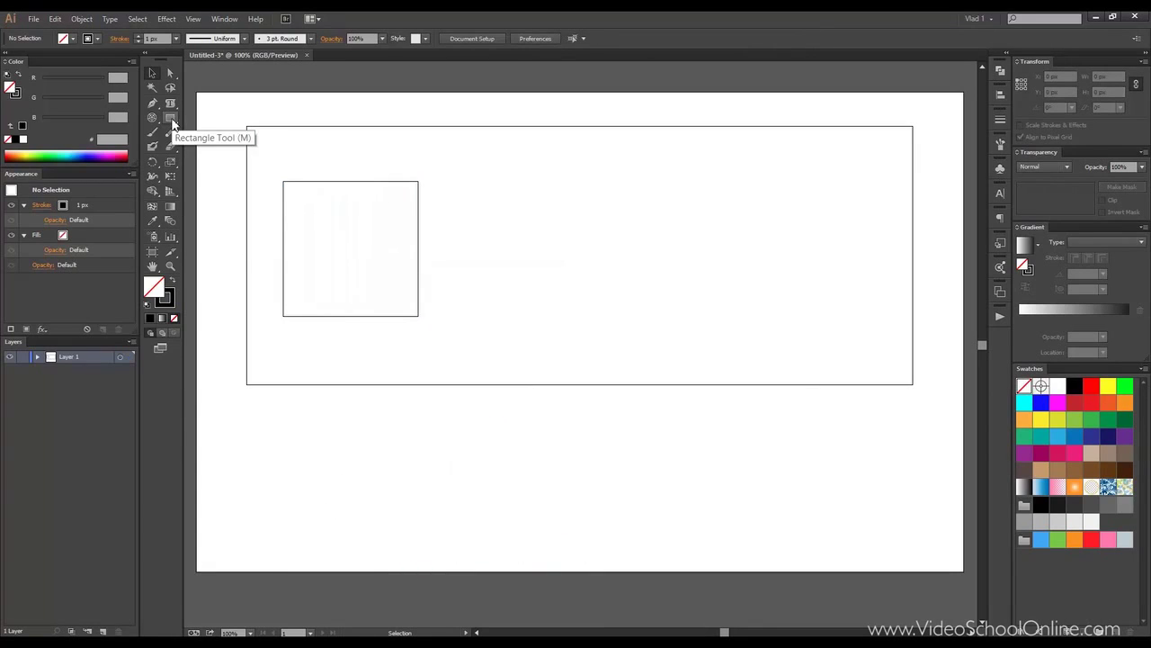
{"action": "left_click", "coordinate": [172, 120]}
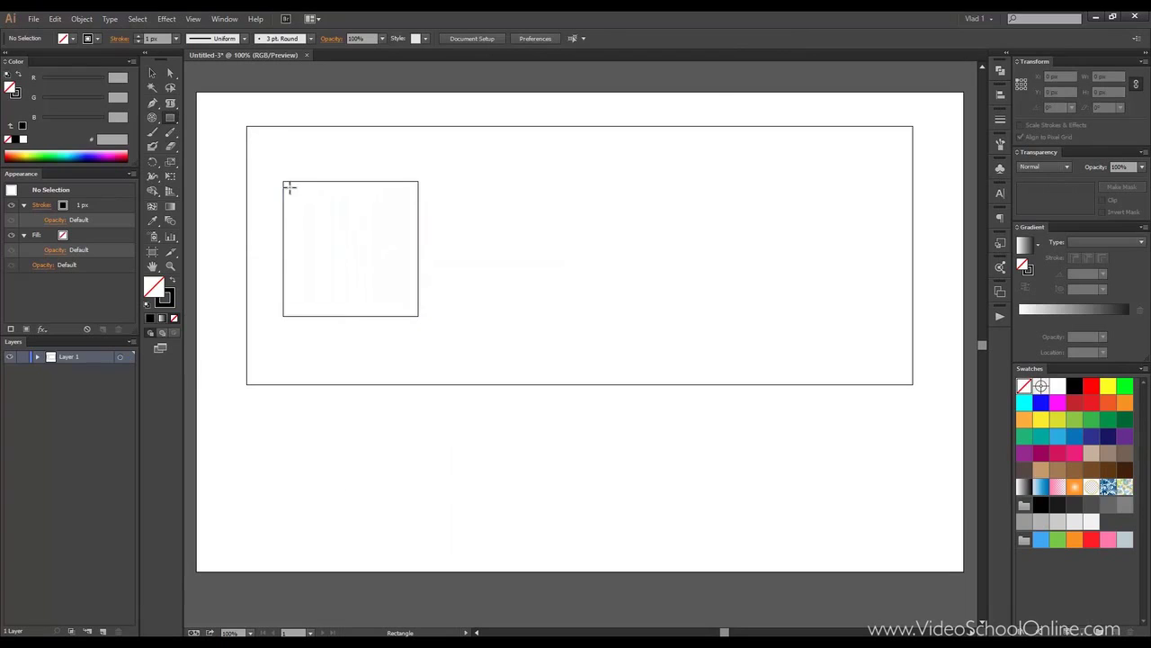
Step: Create a 200 × 400 px rectangle through the Rectangle dialog
{"action": "left_click", "coordinate": [342, 444]}
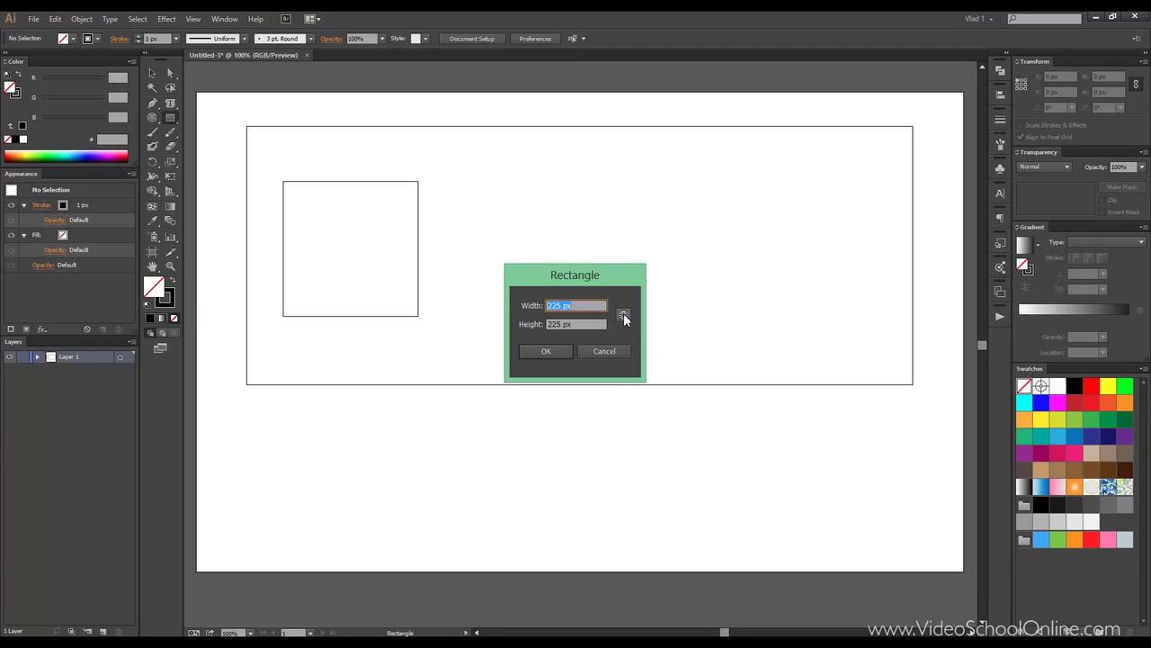
{"action": "left_click", "coordinate": [622, 315]}
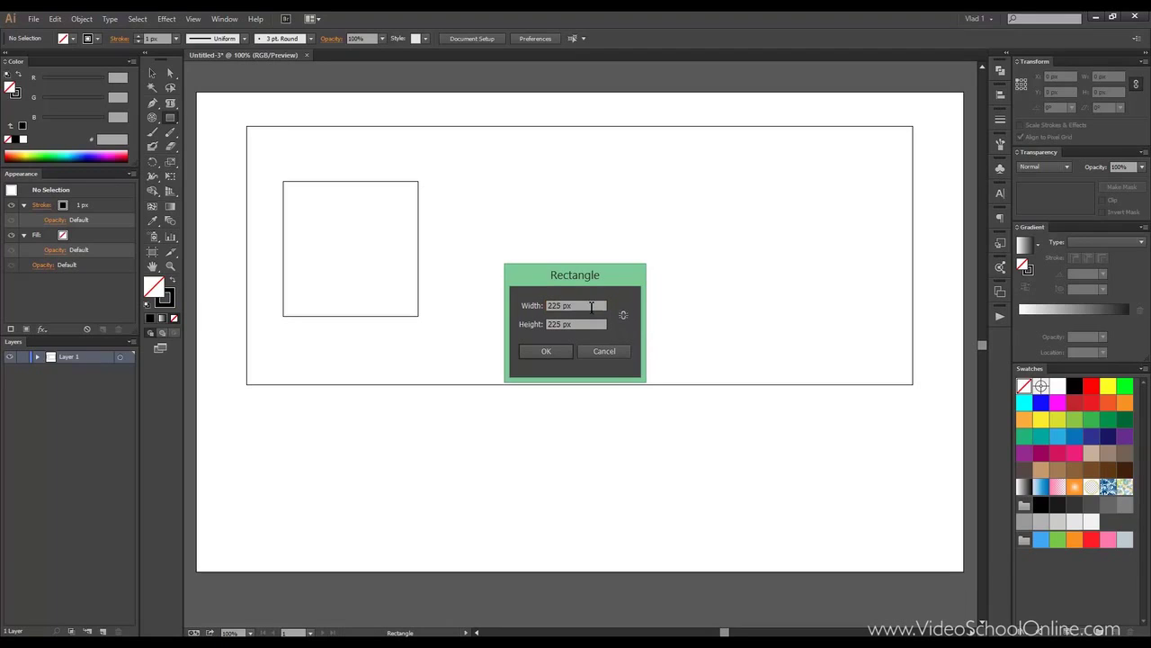
{"action": "left_click", "coordinate": [528, 307]}
{"action": "type", "text": "100"}
{"action": "key", "text": "Tab"}
{"action": "type", "text": "200"}
{"action": "left_click", "coordinate": [624, 315]}
{"action": "left_click", "coordinate": [576, 305]}
{"action": "left_click_drag", "start_coordinate": [576, 306], "coordinate": [545, 308]}
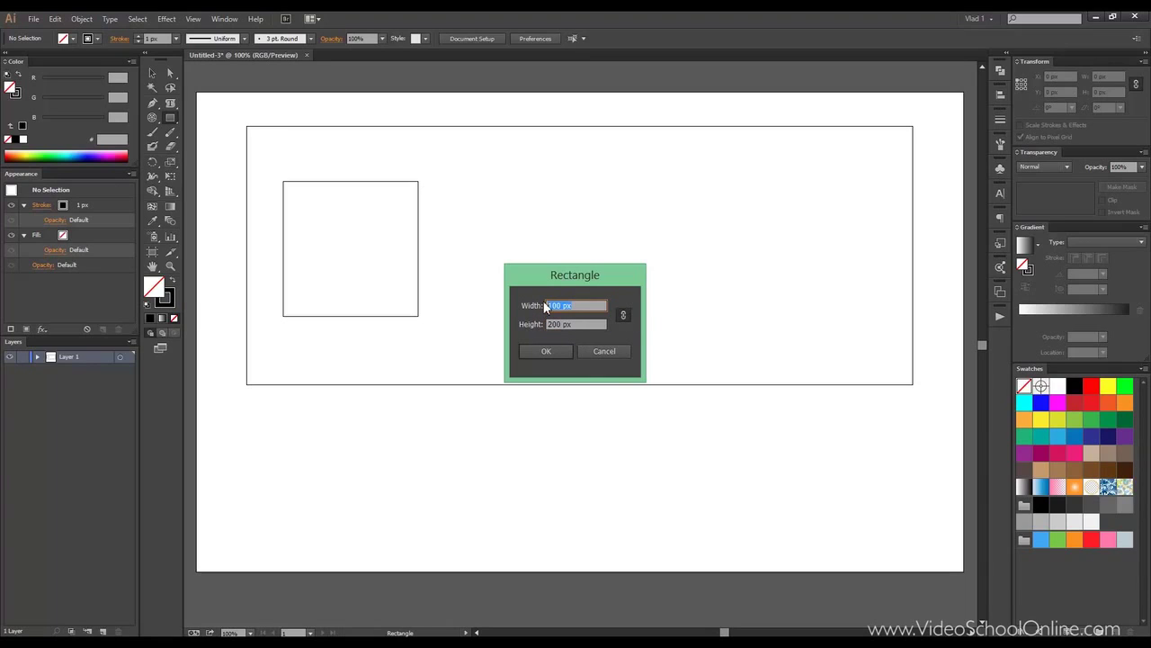
{"action": "type", "text": "200"}
{"action": "left_click", "coordinate": [554, 351]}
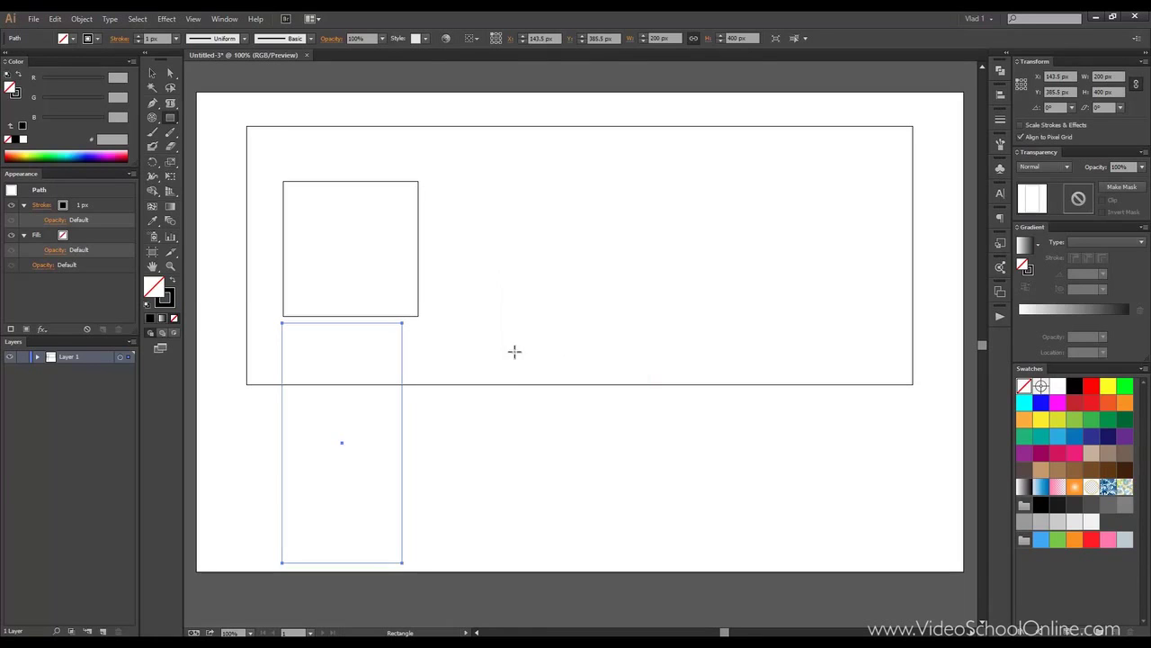
Step: Move the 200 × 400 px rectangle into the wide rectangle, right of the square
{"action": "left_click", "coordinate": [152, 74]}
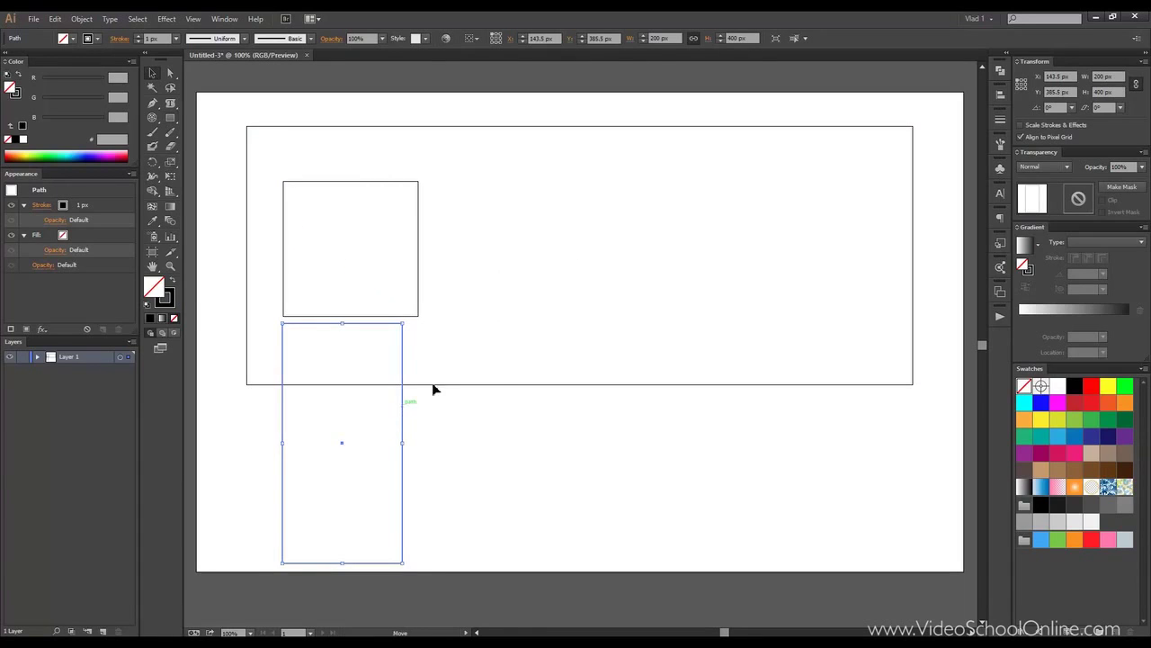
{"action": "left_click_drag", "start_coordinate": [402, 410], "coordinate": [693, 221]}
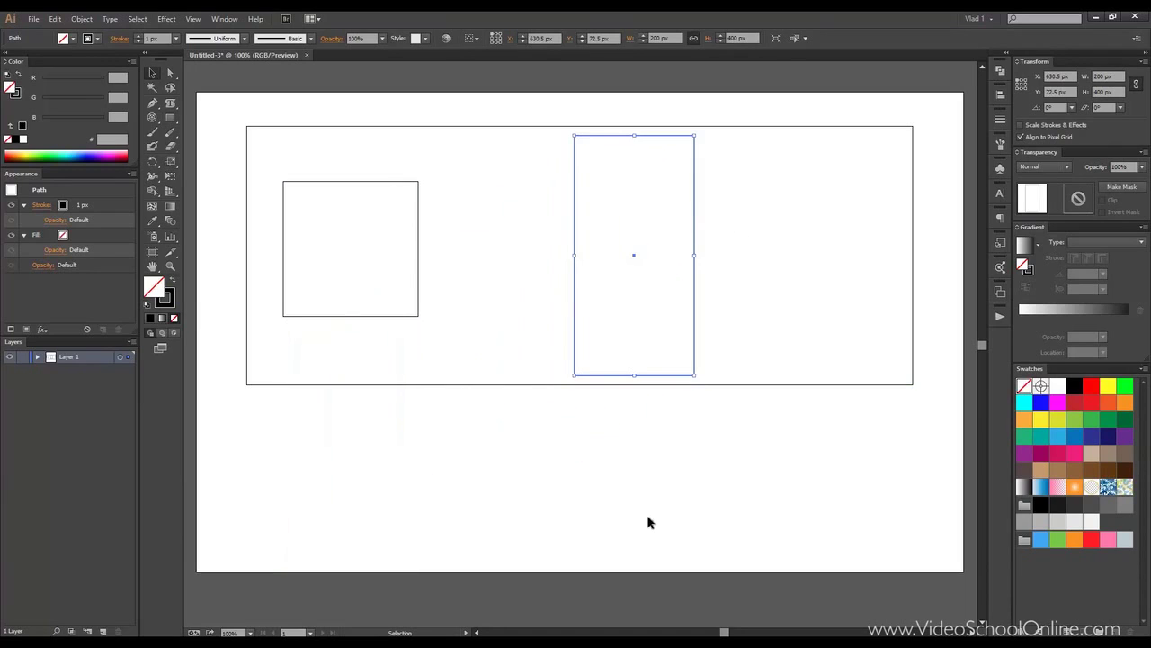
{"action": "left_click", "coordinate": [650, 522]}
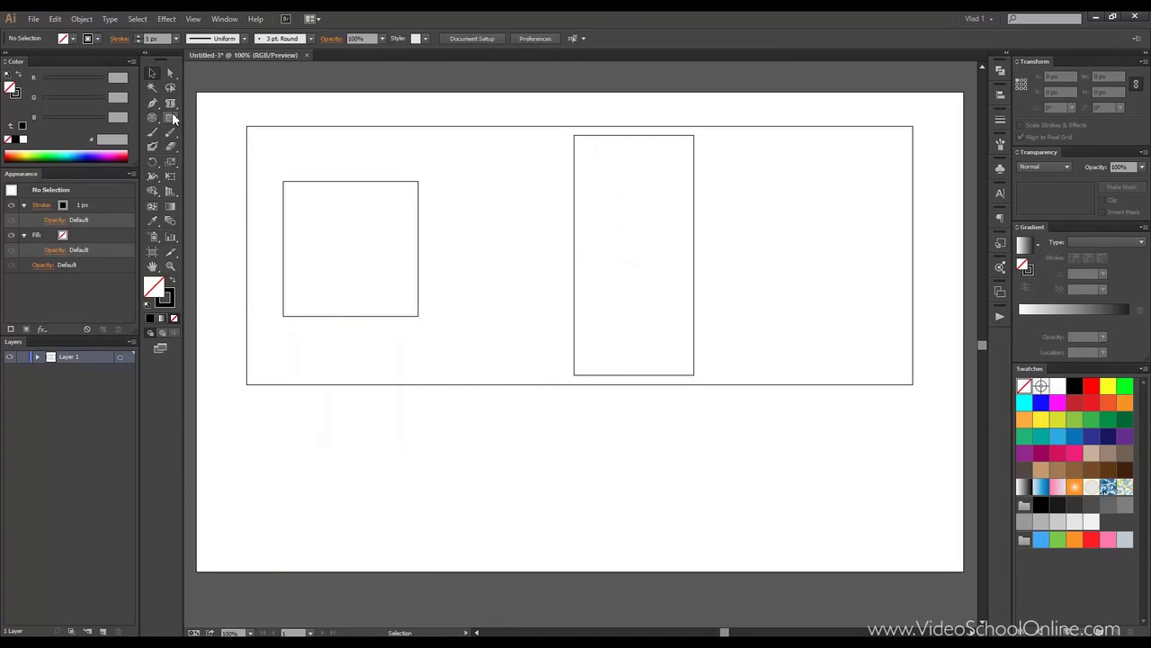
{"action": "left_click_drag", "start_coordinate": [170, 118], "coordinate": [223, 132]}
Step: Drag out a 511 × 213 px rounded rectangle below the wide rectangle
{"action": "mouse_move", "coordinate": [342, 406]}
{"action": "left_mouse_down"}
{"action": "mouse_move", "coordinate": [568, 516]}
{"action": "mouse_move", "coordinate": [647, 535]}
{"action": "left_mouse_up"}
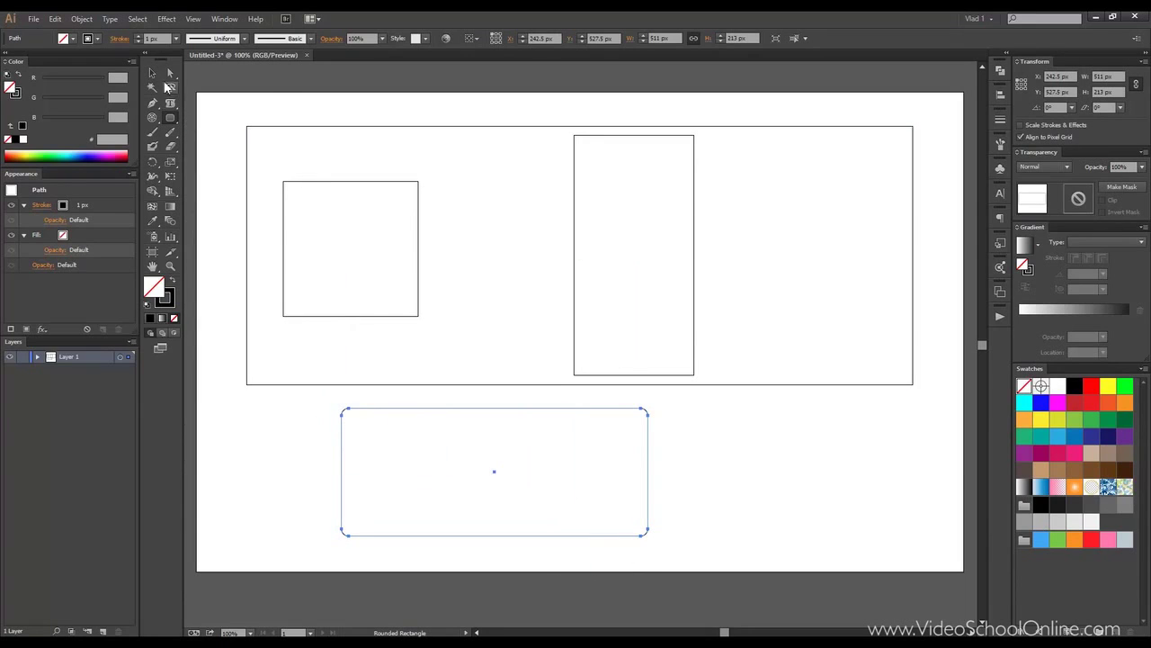
{"action": "left_click", "coordinate": [152, 72]}
{"action": "left_click", "coordinate": [391, 404]}
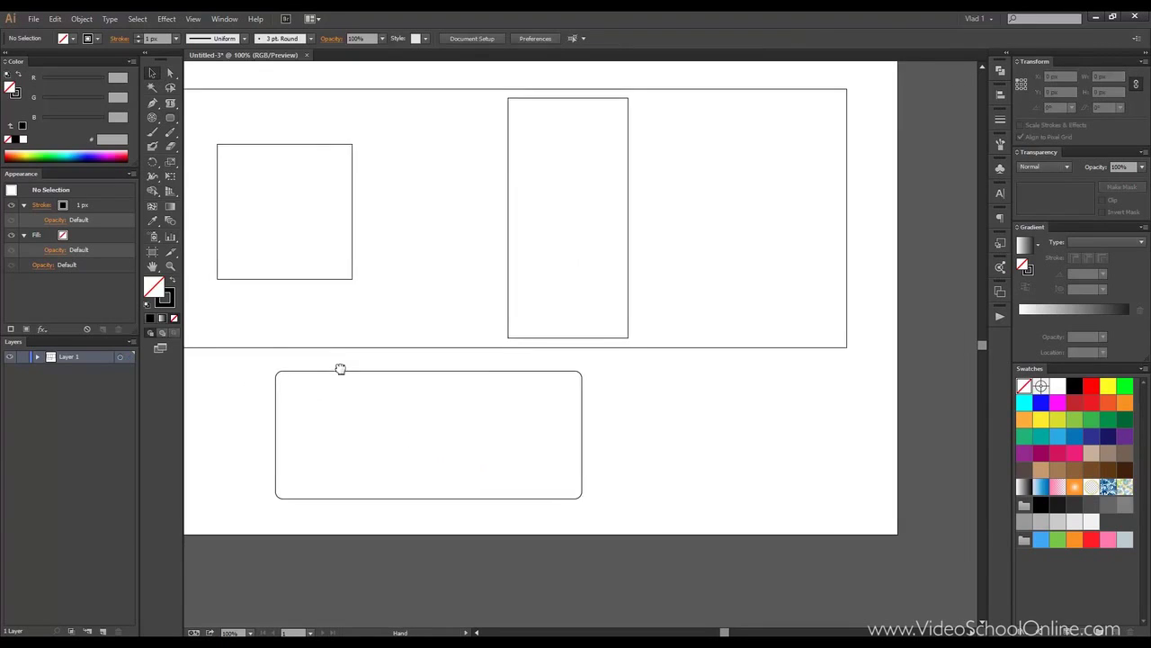
{"action": "left_click", "coordinate": [352, 381]}
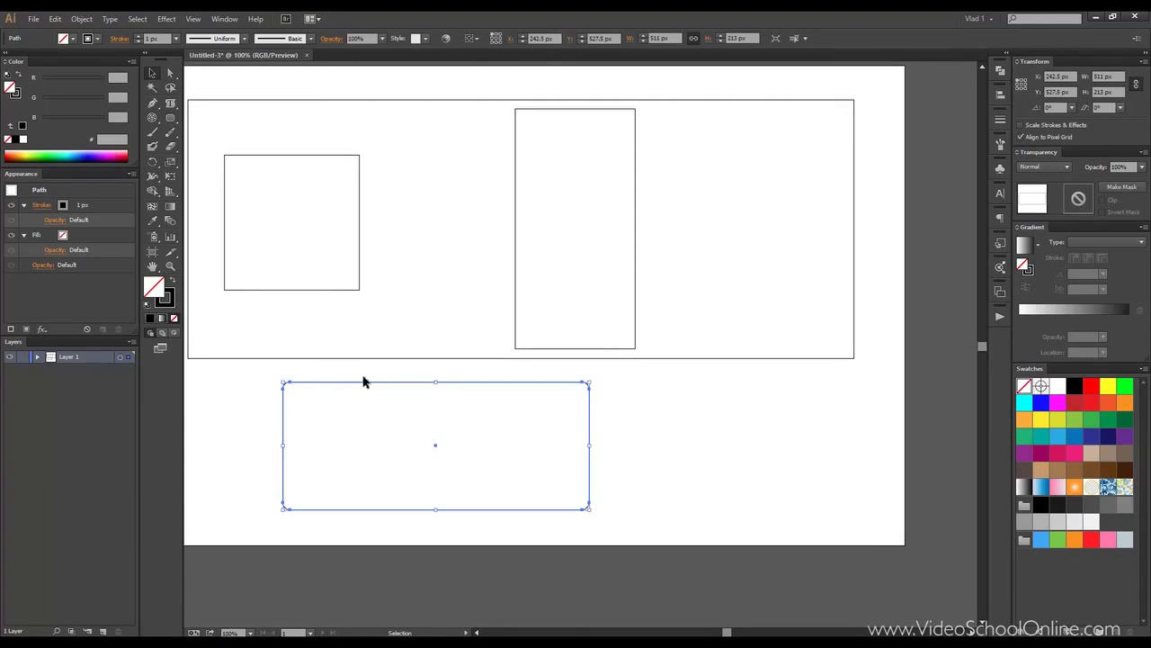
{"action": "left_click", "coordinate": [171, 117]}
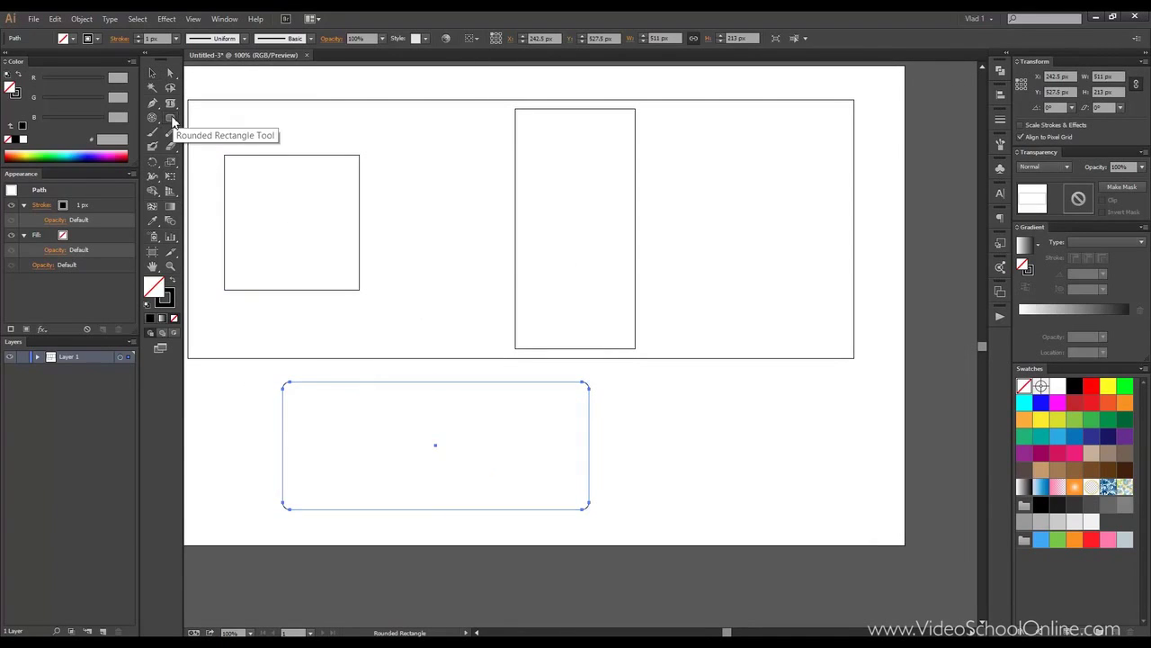
Step: Create a second rounded rectangle with an 18 px corner radius
{"action": "left_click", "coordinate": [643, 393]}
{"action": "left_click_drag", "start_coordinate": [559, 264], "coordinate": [562, 196]}
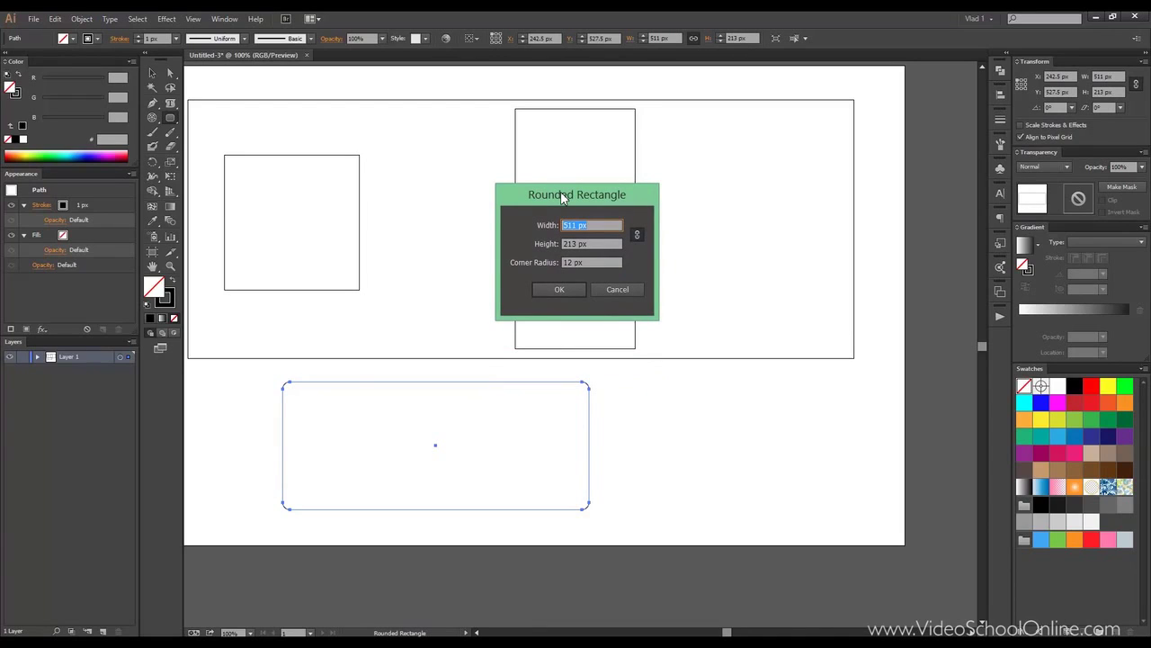
{"action": "left_click_drag", "start_coordinate": [562, 196], "coordinate": [554, 214]}
{"action": "left_click", "coordinate": [588, 280]}
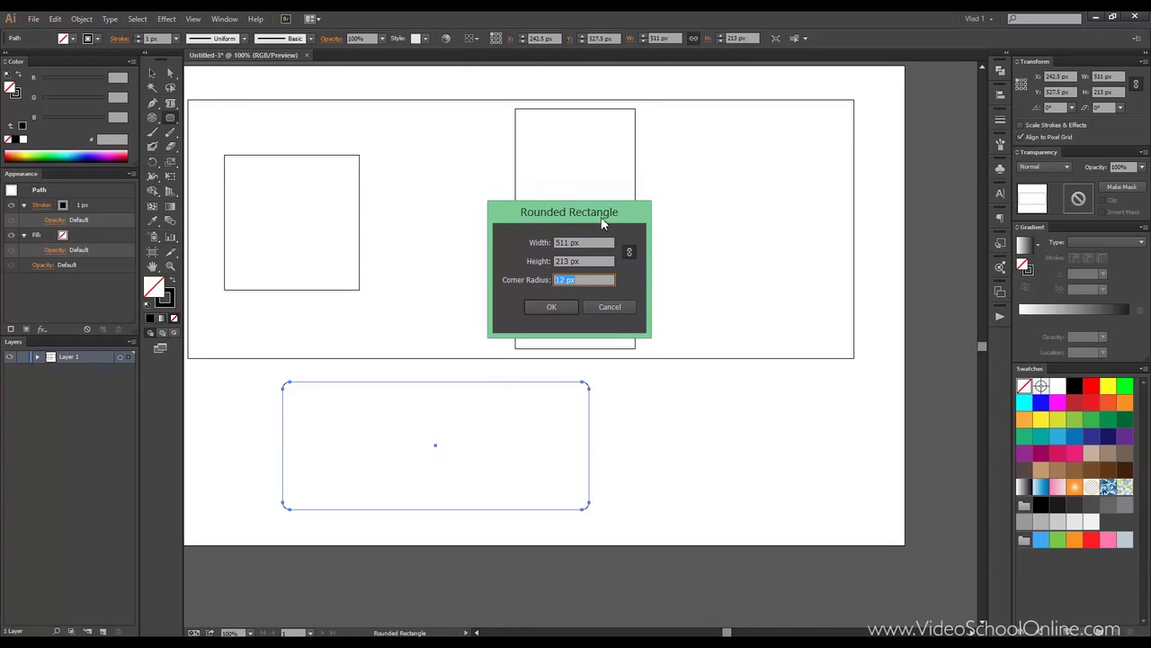
{"action": "left_click_drag", "start_coordinate": [601, 219], "coordinate": [602, 185]}
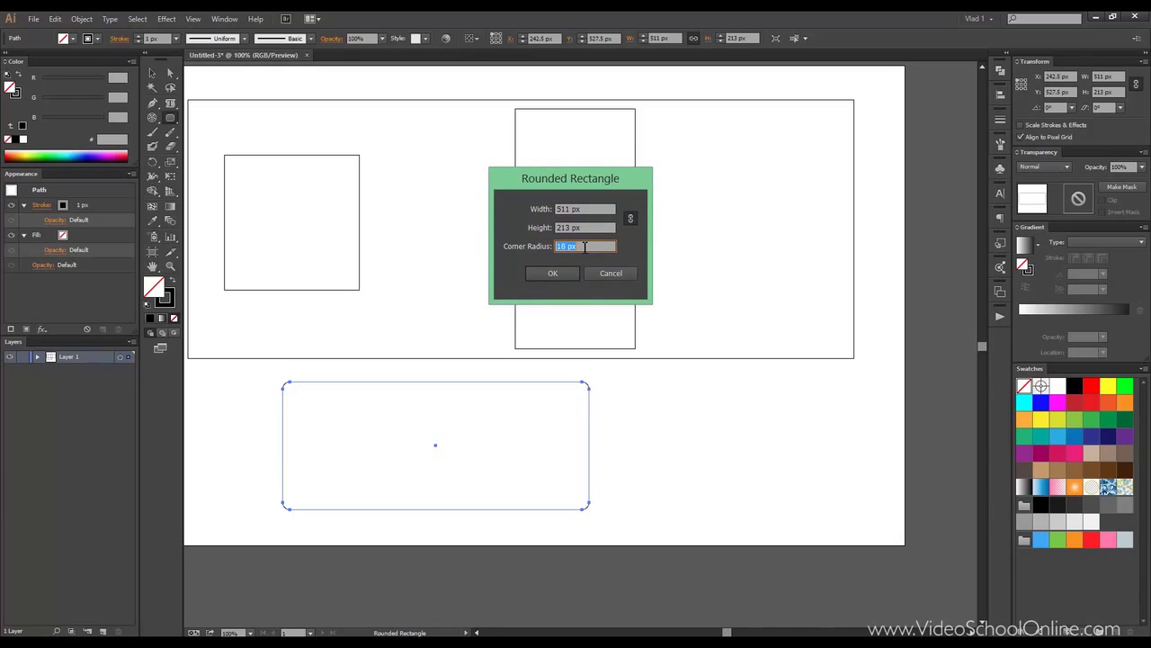
{"action": "left_click", "coordinate": [568, 274]}
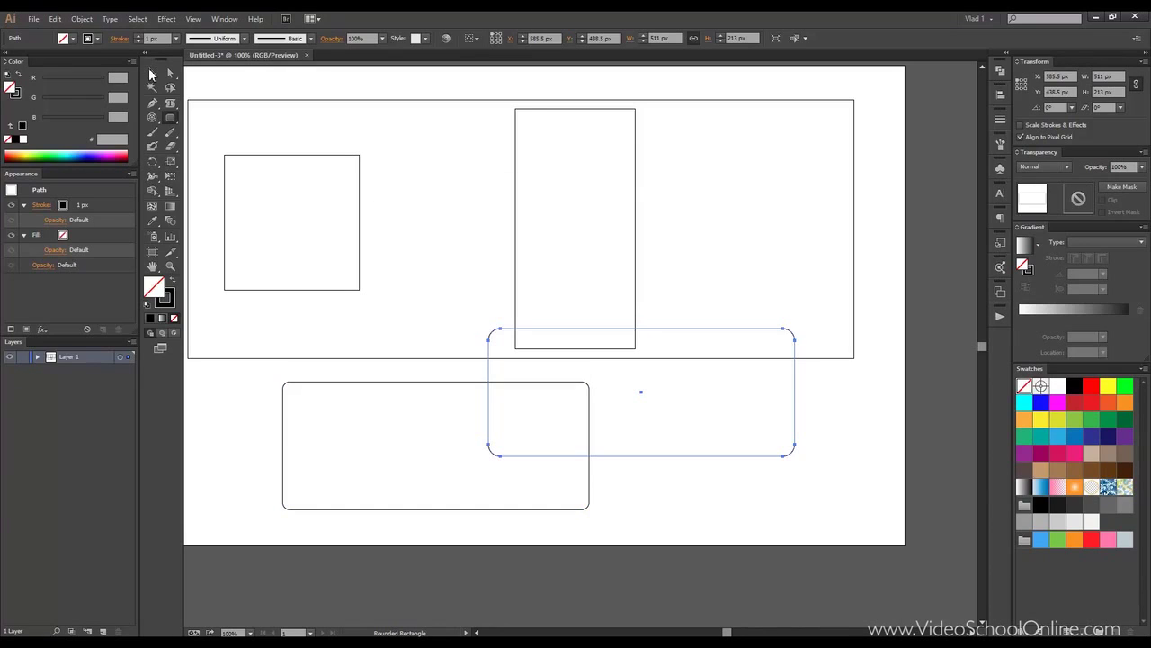
Step: Marquee-select every shape on the artboard and delete them all
{"action": "left_click", "coordinate": [152, 73]}
{"action": "left_click", "coordinate": [441, 369]}
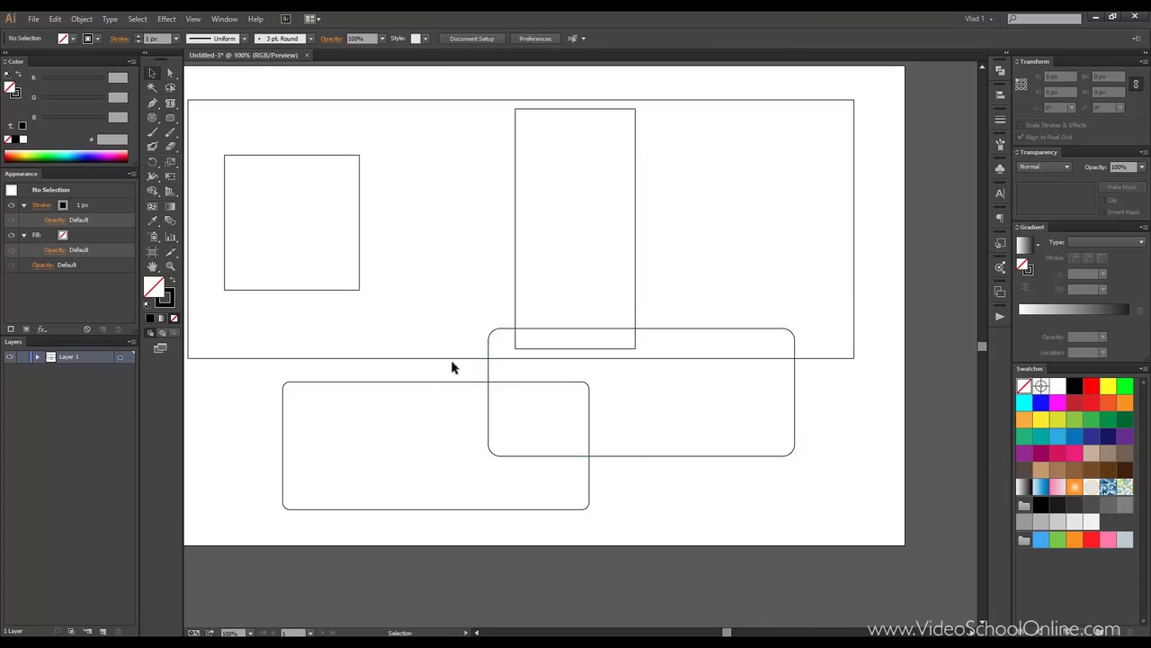
{"action": "left_click_drag", "start_coordinate": [437, 352], "coordinate": [447, 358]}
{"action": "left_click_drag", "start_coordinate": [209, 109], "coordinate": [947, 573]}
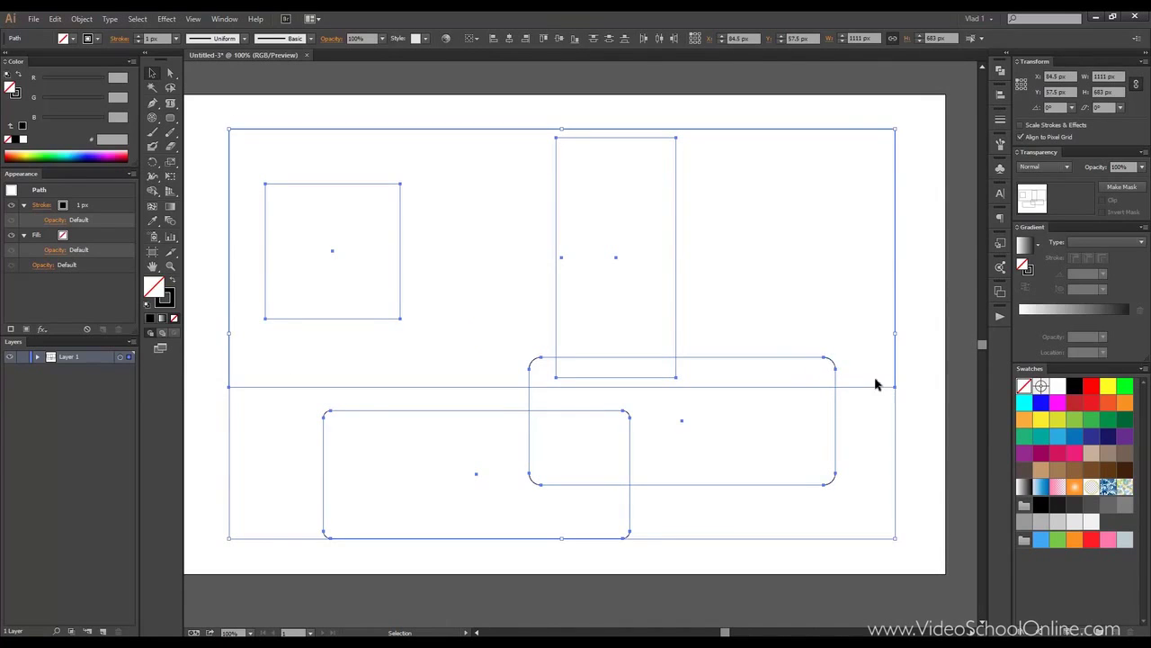
{"action": "key", "text": "Delete"}
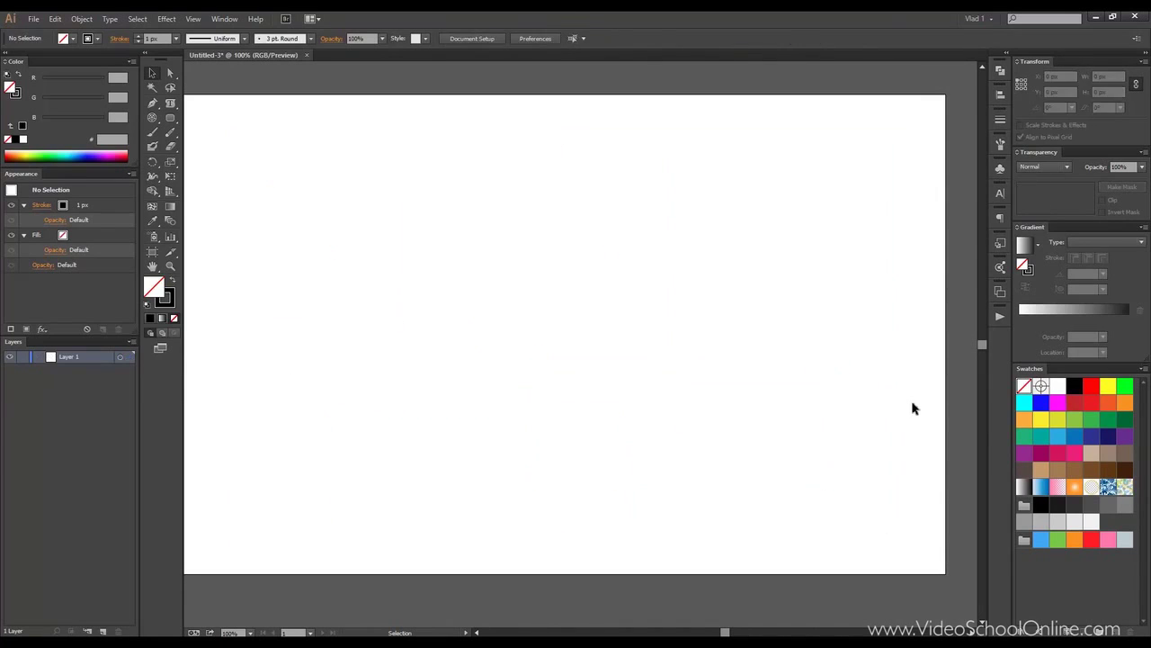
Step: Draw a wide ellipse near the artboard top and a 240 px circle to its right
{"action": "mouse_move", "coordinate": [431, 360]}
{"action": "left_mouse_down"}
{"action": "mouse_move", "coordinate": [444, 360]}
{"action": "mouse_move", "coordinate": [413, 350]}
{"action": "left_mouse_up"}
{"action": "left_click", "coordinate": [171, 117]}
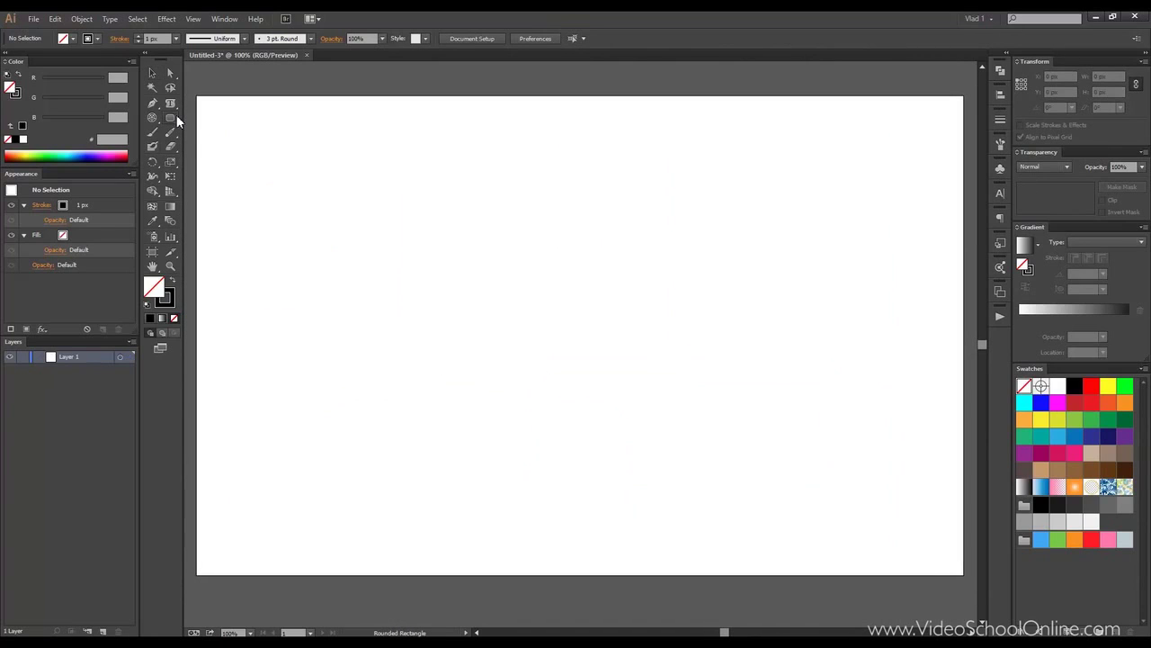
{"action": "left_click", "coordinate": [220, 146]}
{"action": "left_click_drag", "start_coordinate": [288, 136], "coordinate": [634, 255]}
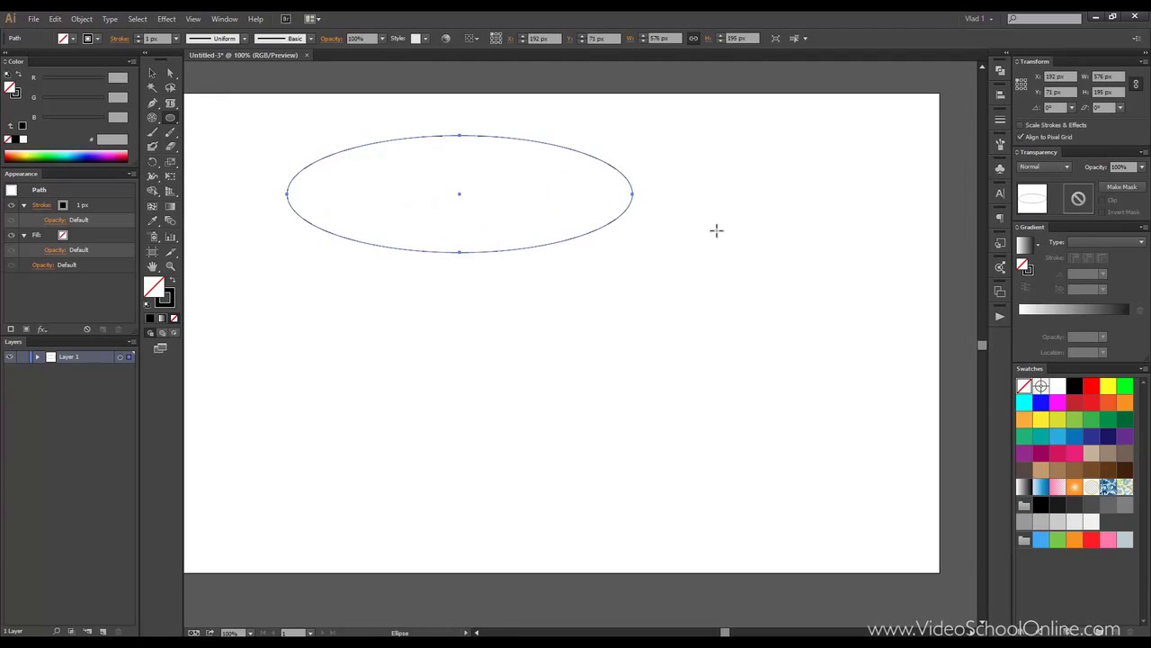
{"action": "left_click_drag", "start_coordinate": [703, 156], "coordinate": [846, 298]}
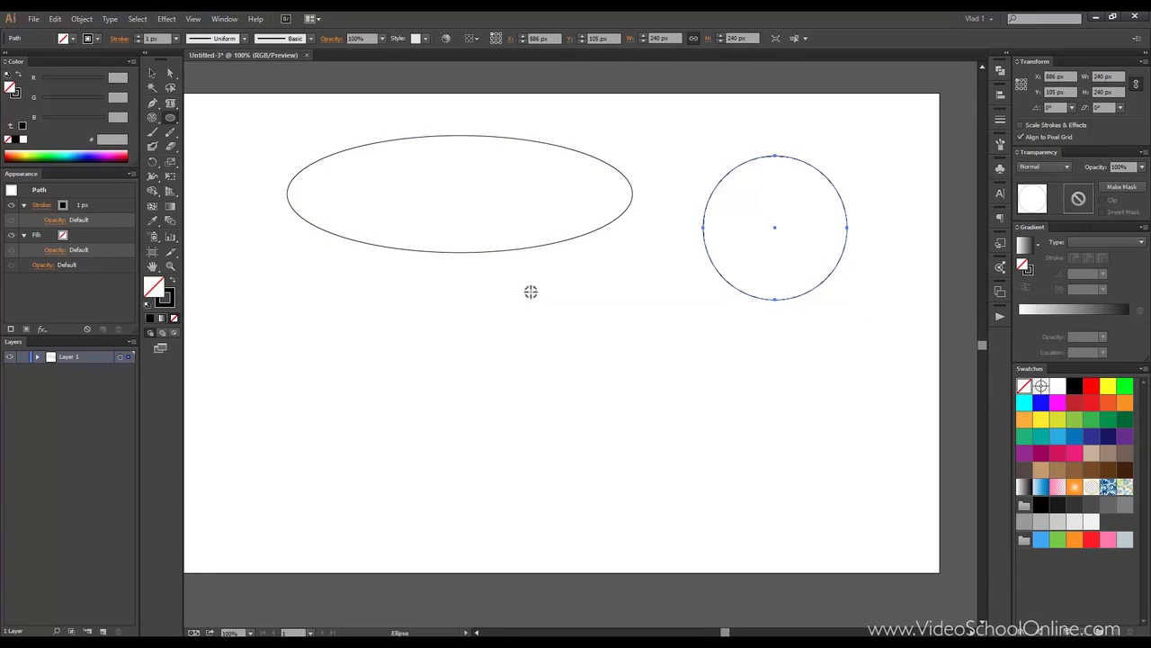
{"action": "left_click", "coordinate": [530, 295]}
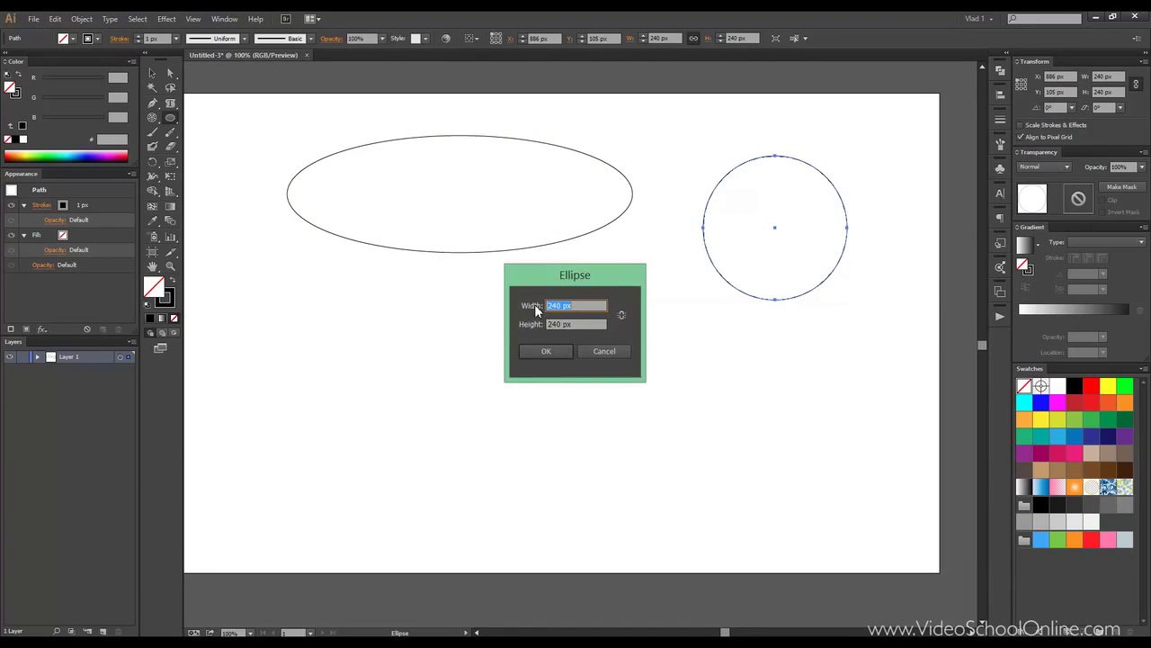
{"action": "left_click", "coordinate": [606, 351]}
{"action": "left_click_drag", "start_coordinate": [170, 124], "coordinate": [220, 161]}
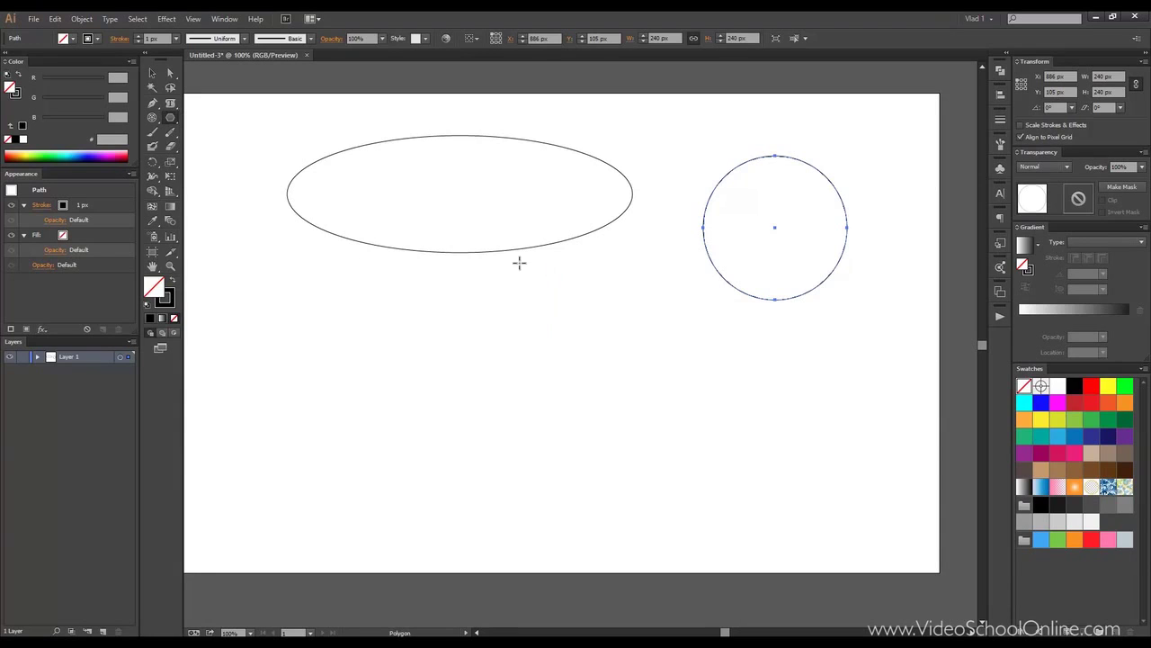
Step: Draw a hexagon over the ellipse and an 11-sided polygon at the lower left
{"action": "mouse_move", "coordinate": [509, 264]}
{"action": "left_mouse_down"}
{"action": "mouse_move", "coordinate": [566, 305]}
{"action": "mouse_move", "coordinate": [609, 315]}
{"action": "mouse_move", "coordinate": [578, 329]}
{"action": "mouse_move", "coordinate": [390, 321]}
{"action": "mouse_move", "coordinate": [353, 244]}
{"action": "mouse_move", "coordinate": [501, 221]}
{"action": "mouse_move", "coordinate": [460, 190]}
{"action": "left_mouse_up"}
{"action": "left_click_drag", "start_coordinate": [347, 175], "coordinate": [444, 191]}
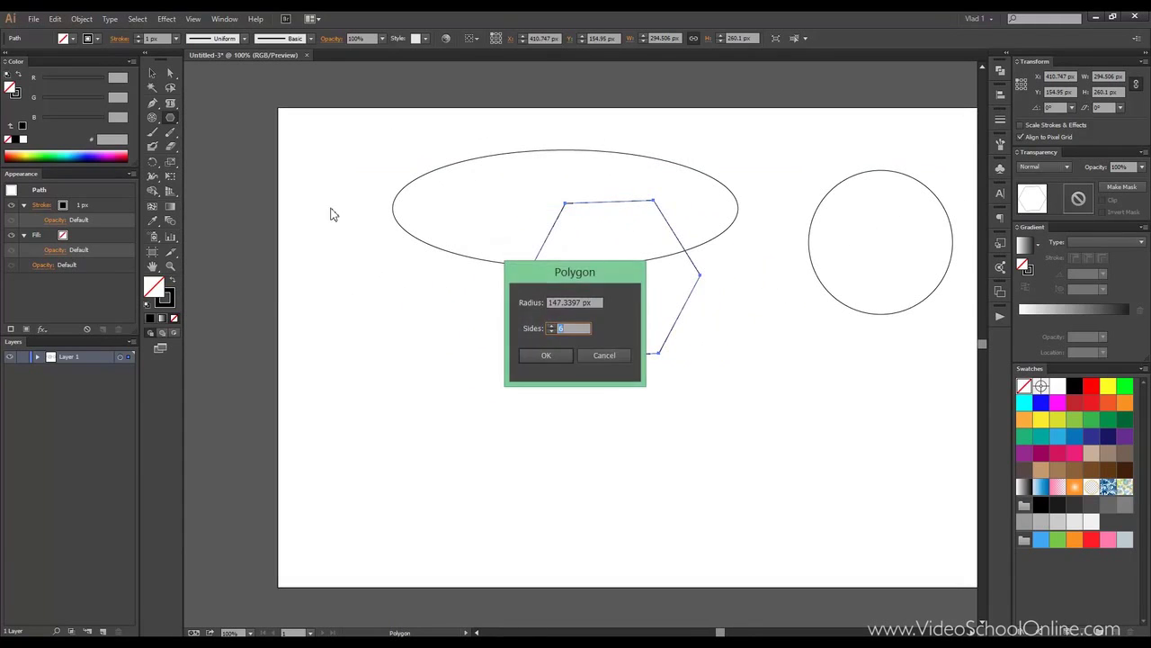
{"action": "left_click", "coordinate": [550, 356]}
{"action": "left_click", "coordinate": [152, 72]}
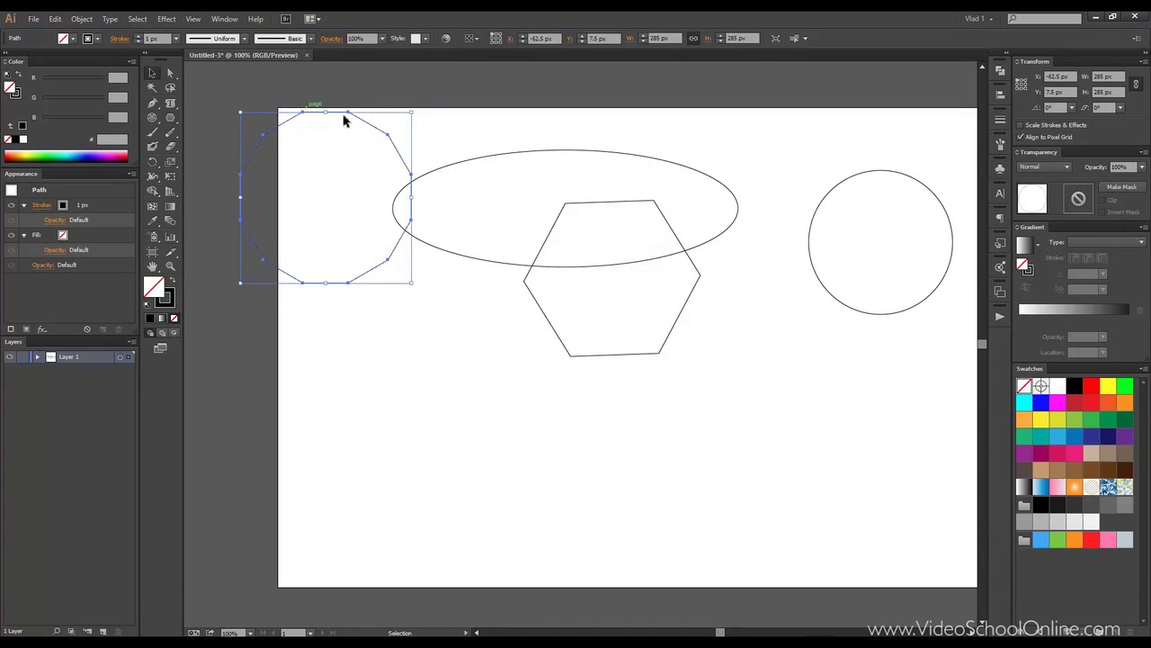
{"action": "left_click_drag", "start_coordinate": [364, 123], "coordinate": [385, 286]}
{"action": "left_click", "coordinate": [494, 304]}
{"action": "left_click_drag", "start_coordinate": [173, 114], "coordinate": [246, 173]}
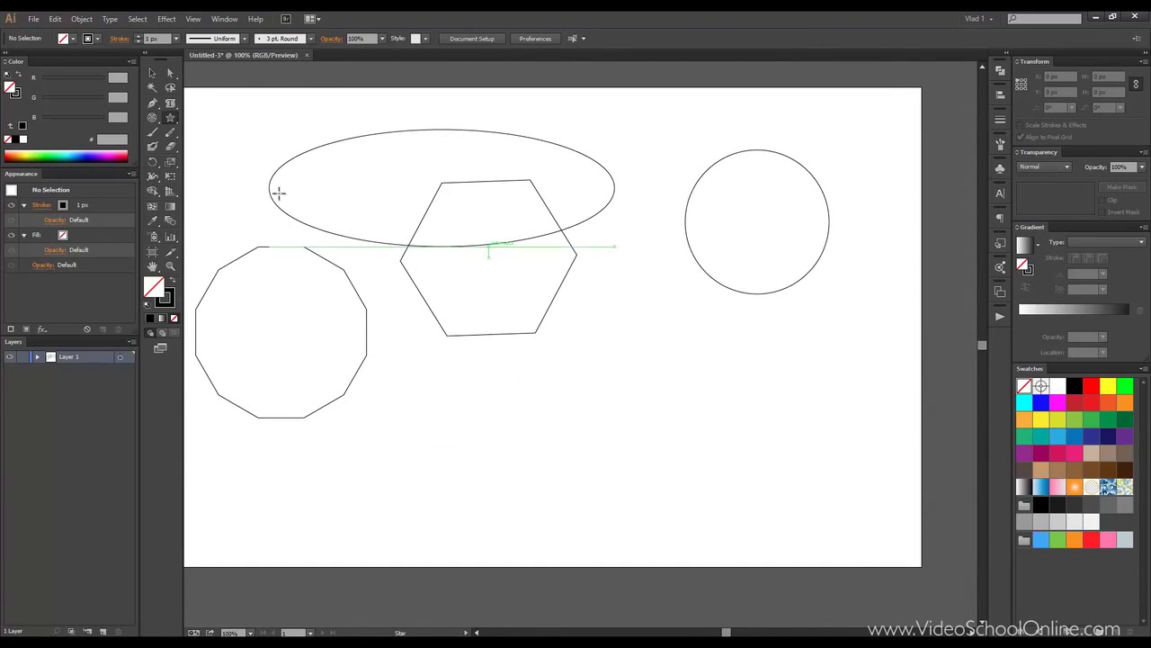
Step: Drag out a five-point star to the right of the hexagon
{"action": "scroll", "coordinate": [466, 237], "scroll_direction": "right", "scroll_amount": 5}
{"action": "scroll", "coordinate": [465, 236], "scroll_direction": "down", "scroll_amount": 1}
{"action": "left_click_drag", "start_coordinate": [485, 271], "coordinate": [526, 317]}
Step: Add an eight-point 179.878 px star beside it using the Star dialog
{"action": "left_click", "coordinate": [592, 271]}
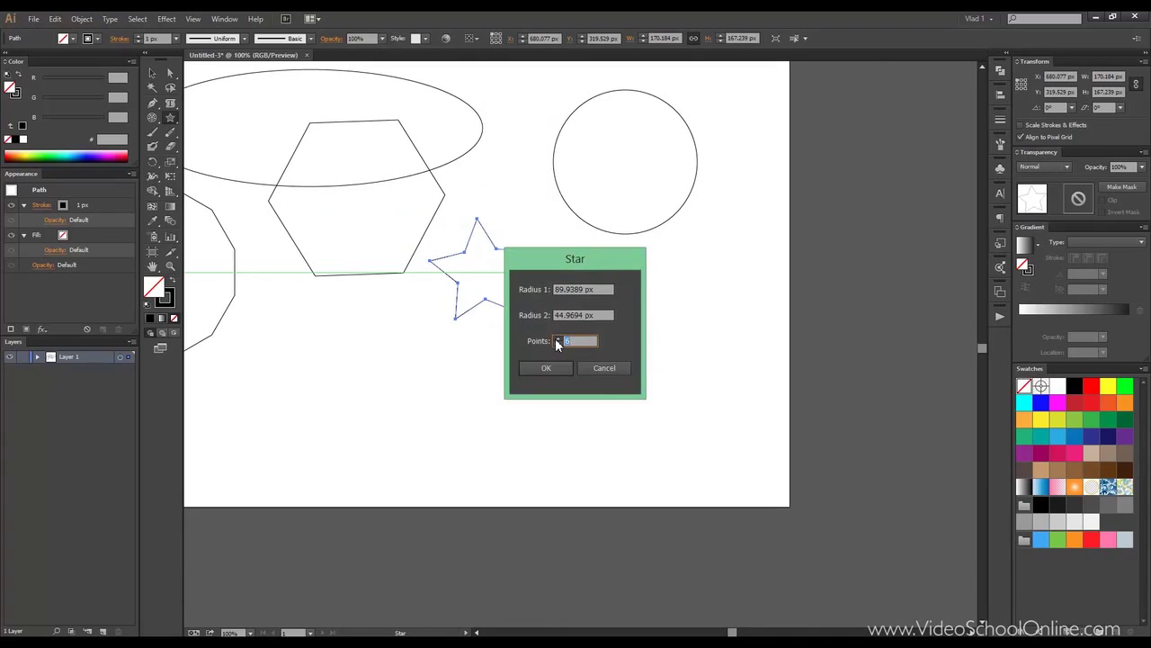
{"action": "type", "text": "9"}
{"action": "left_click", "coordinate": [477, 295]}
{"action": "left_click", "coordinate": [546, 368]}
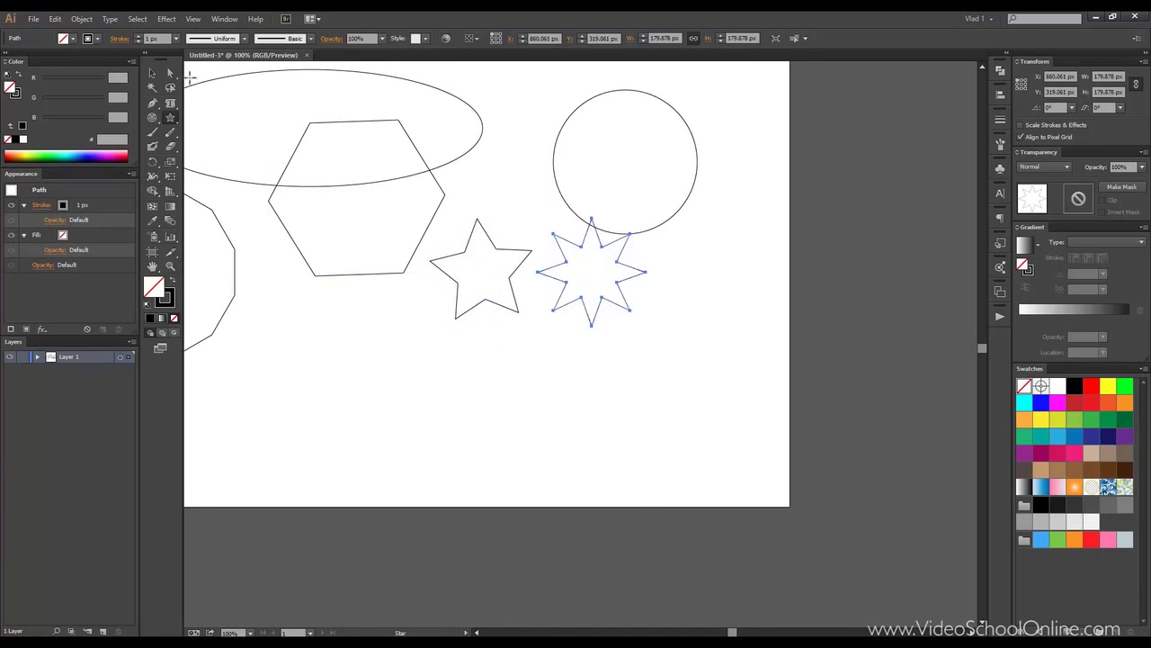
{"action": "left_click", "coordinate": [153, 73]}
{"action": "scroll", "coordinate": [239, 124], "scroll_direction": "left", "scroll_amount": 3}
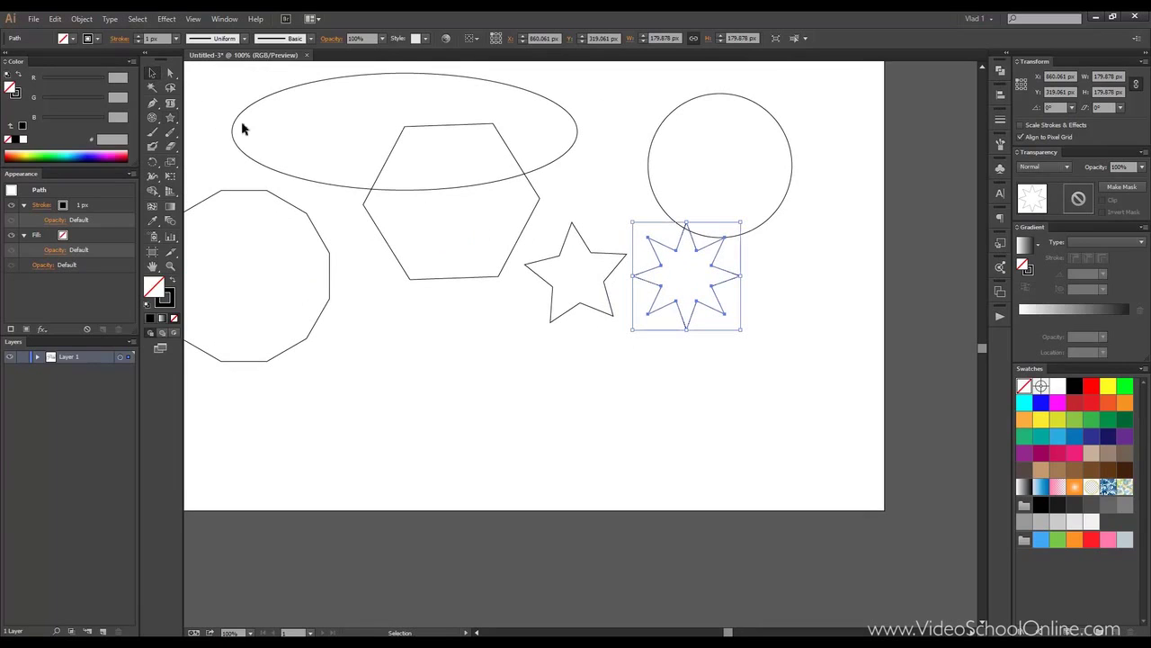
{"action": "left_click", "coordinate": [173, 123]}
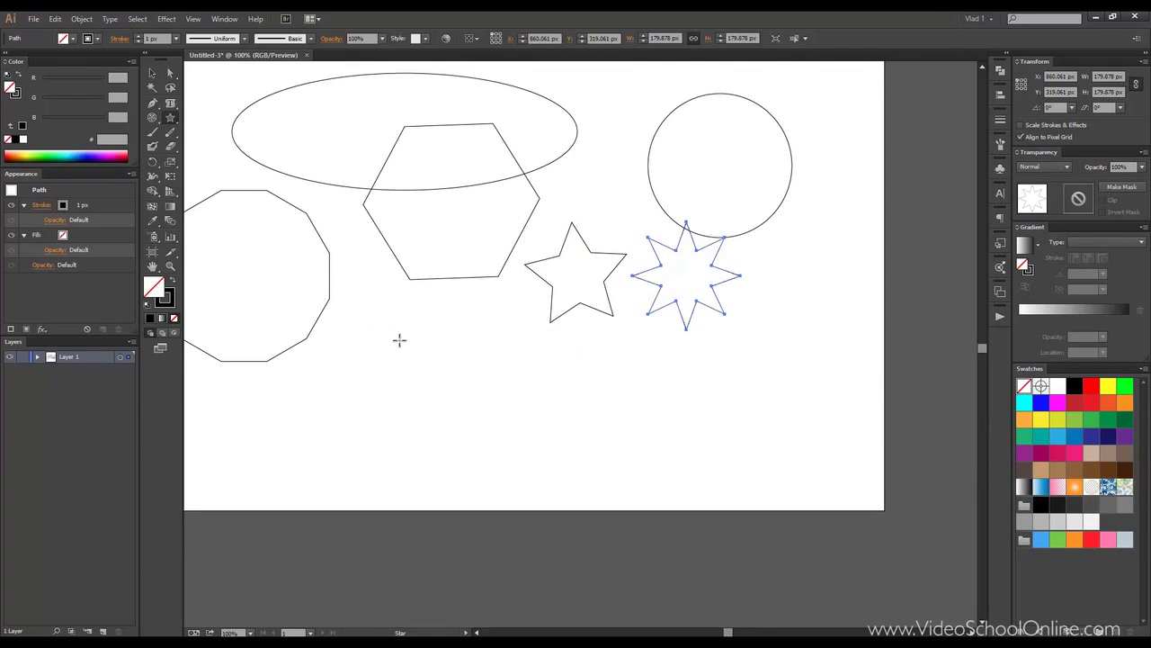
Step: Draw a many-pointed star with shallow spikes below the hexagon
{"action": "left_click_drag", "start_coordinate": [398, 339], "coordinate": [461, 421]}
{"action": "key", "text": "Down"}
{"action": "key", "text": "Down"}
{"action": "key", "text": "Down"}
{"action": "key", "text": "Down"}
{"action": "key", "text": "Down"}
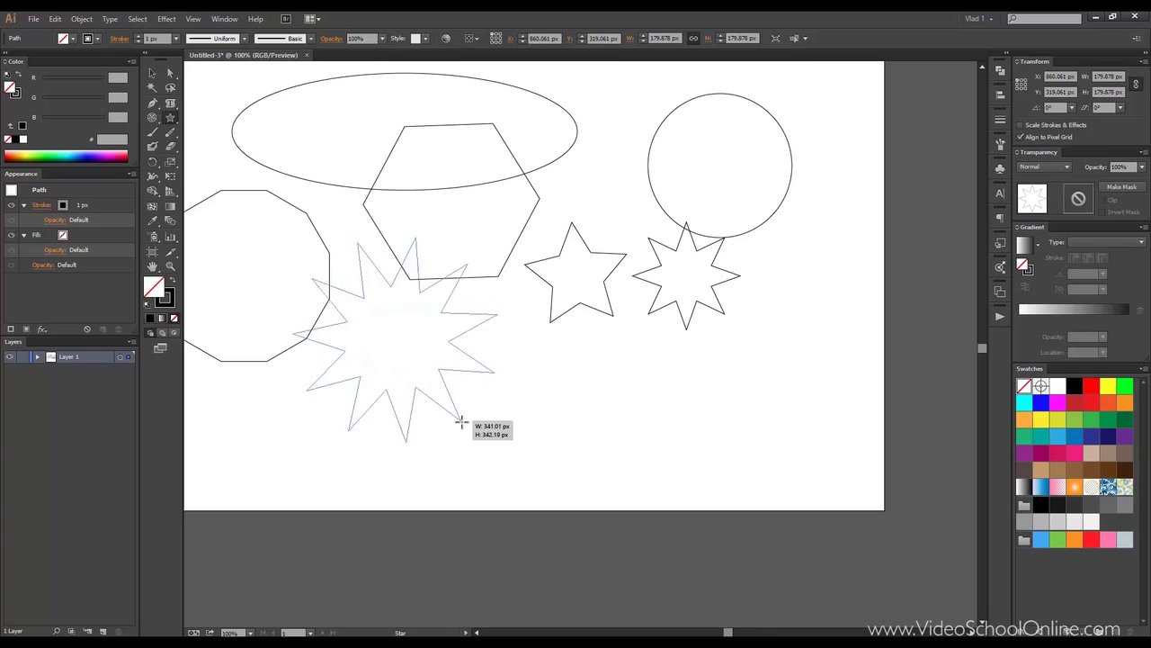
{"action": "mouse_move", "coordinate": [460, 422]}
{"action": "left_mouse_down"}
{"action": "mouse_move", "coordinate": [437, 390]}
{"action": "mouse_move", "coordinate": [459, 425]}
{"action": "left_mouse_up"}
{"action": "key", "text": "Up"}
{"action": "key", "text": "Up"}
{"action": "key", "text": "Up"}
{"action": "key", "text": "Up"}
{"action": "key", "text": "Up"}
{"action": "key", "text": "Up"}
{"action": "key", "text": "Up"}
{"action": "key", "text": "Up"}
{"action": "key", "text": "Up"}
{"action": "key", "text": "Up"}
{"action": "key", "text": "Up"}
{"action": "key", "text": "Down"}
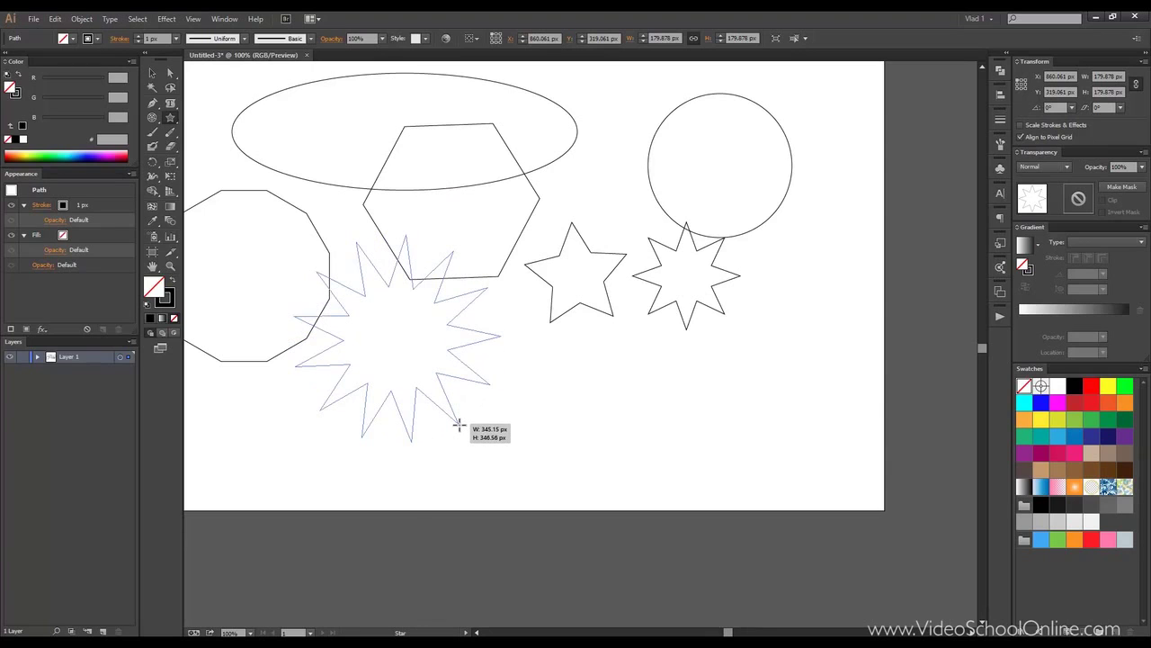
{"action": "left_click_drag", "start_coordinate": [455, 422], "coordinate": [439, 397]}
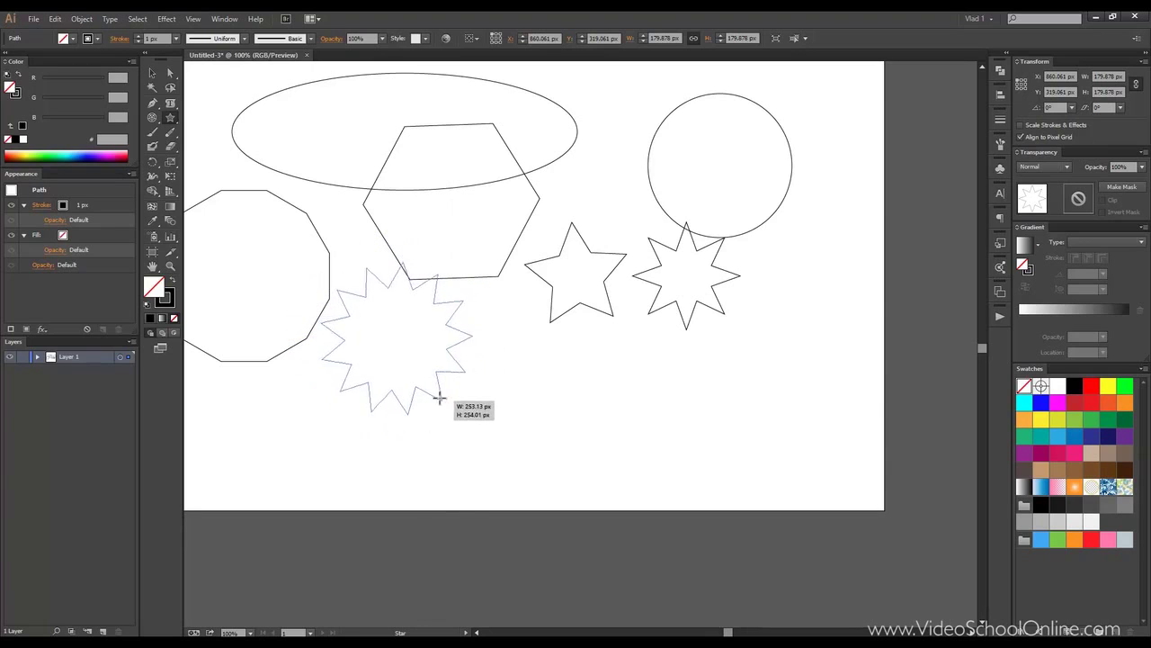
{"action": "left_click_drag", "start_coordinate": [411, 357], "coordinate": [430, 371]}
Step: Move the shallow star to the right of the eight-point star
{"action": "left_click", "coordinate": [152, 73]}
{"action": "left_click", "coordinate": [422, 321]}
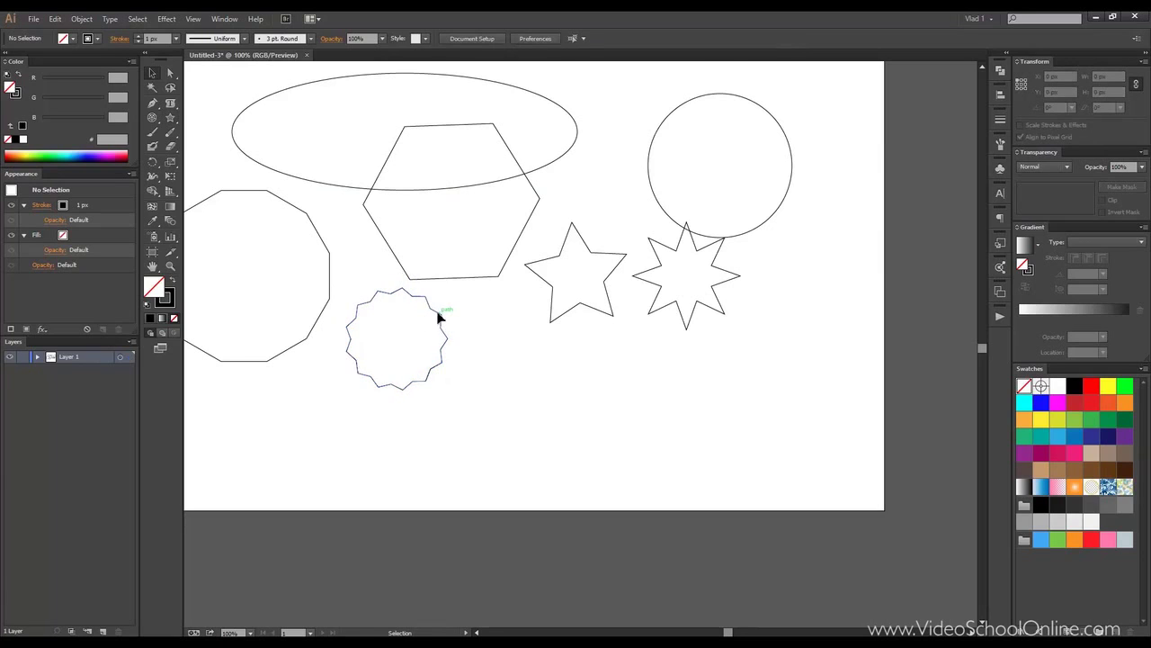
{"action": "mouse_move", "coordinate": [438, 317]}
{"action": "left_mouse_down"}
{"action": "mouse_move", "coordinate": [648, 270]}
{"action": "mouse_move", "coordinate": [819, 261]}
{"action": "left_mouse_up"}
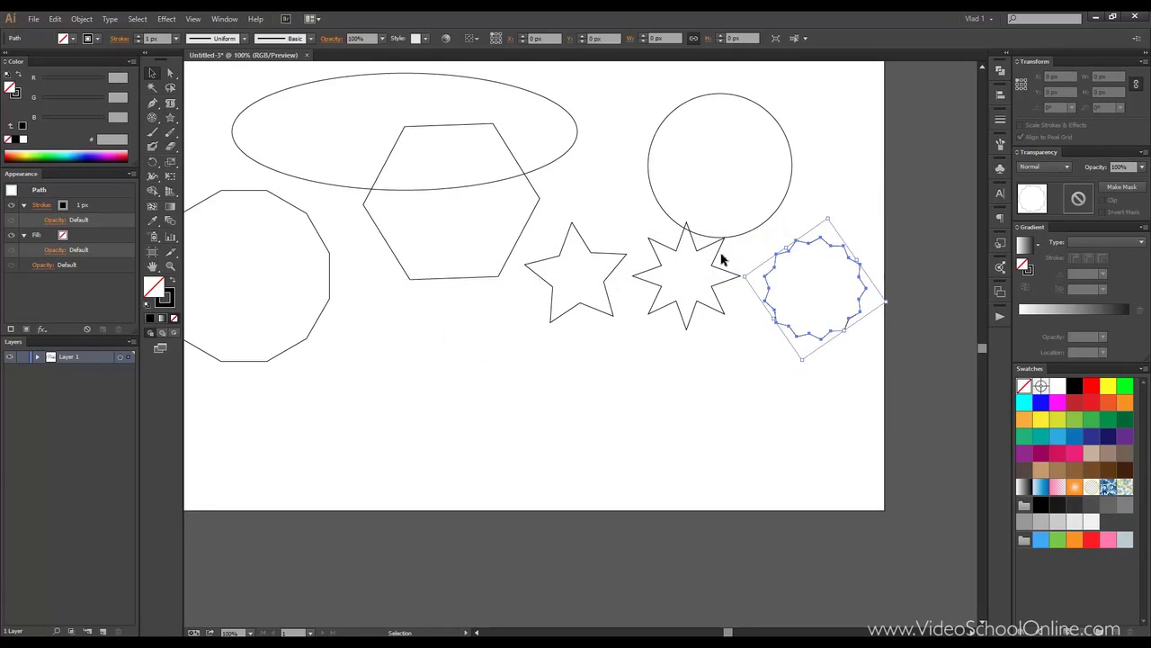
{"action": "left_click", "coordinate": [726, 267]}
{"action": "left_click", "coordinate": [730, 272]}
{"action": "left_click", "coordinate": [748, 242]}
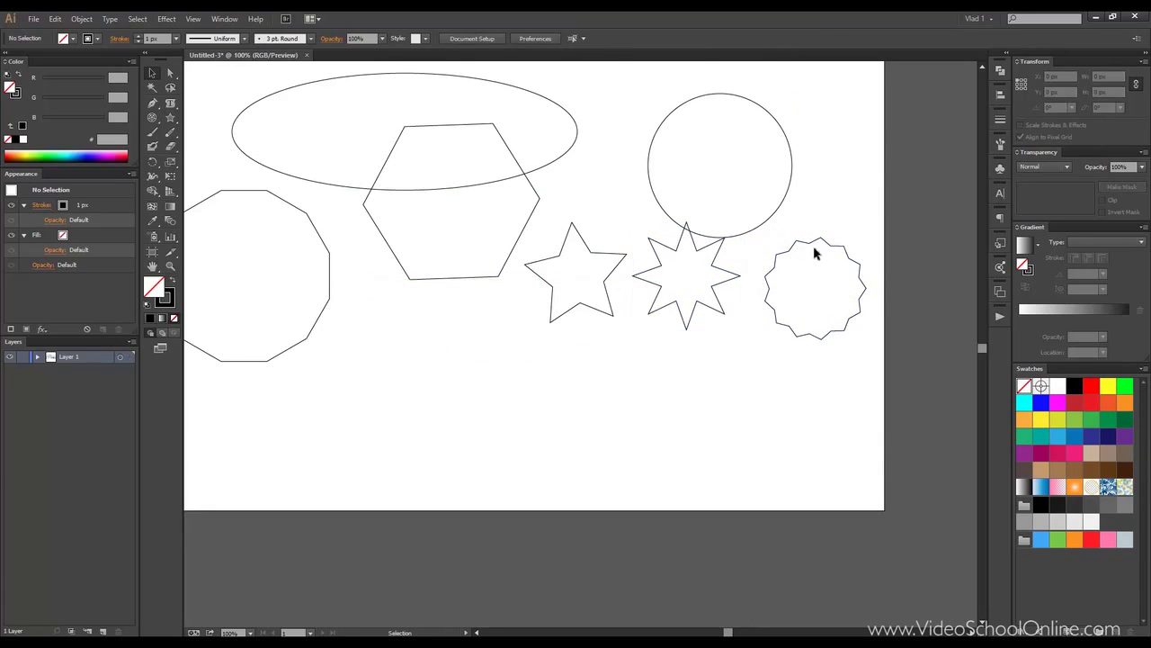
{"action": "left_click_drag", "start_coordinate": [804, 225], "coordinate": [800, 250]}
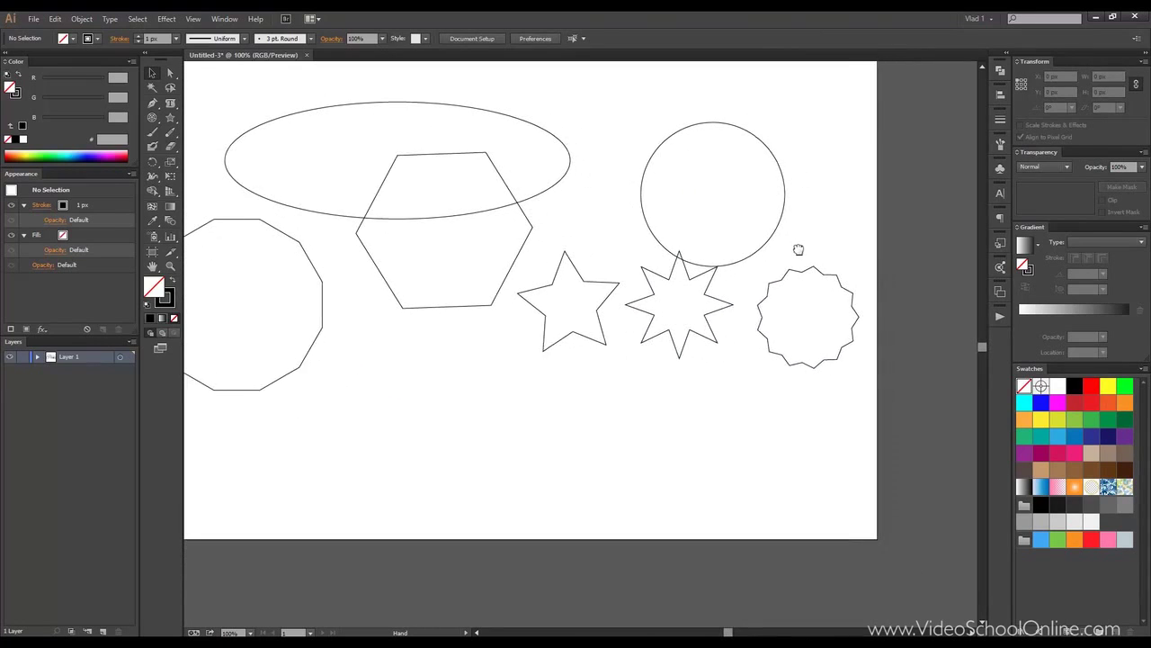
Step: Draw a lens flare among the shapes and stretch its rings toward the top-right
{"action": "left_click", "coordinate": [171, 118]}
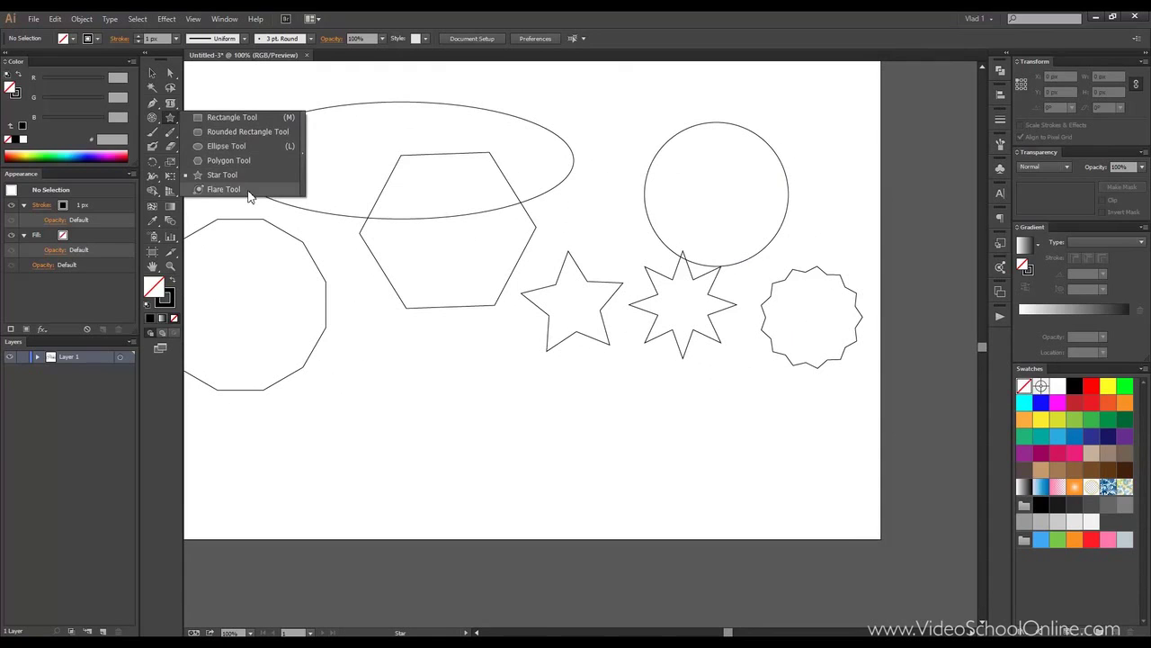
{"action": "key", "text": "space"}
{"action": "left_click_drag", "start_coordinate": [287, 243], "coordinate": [434, 342]}
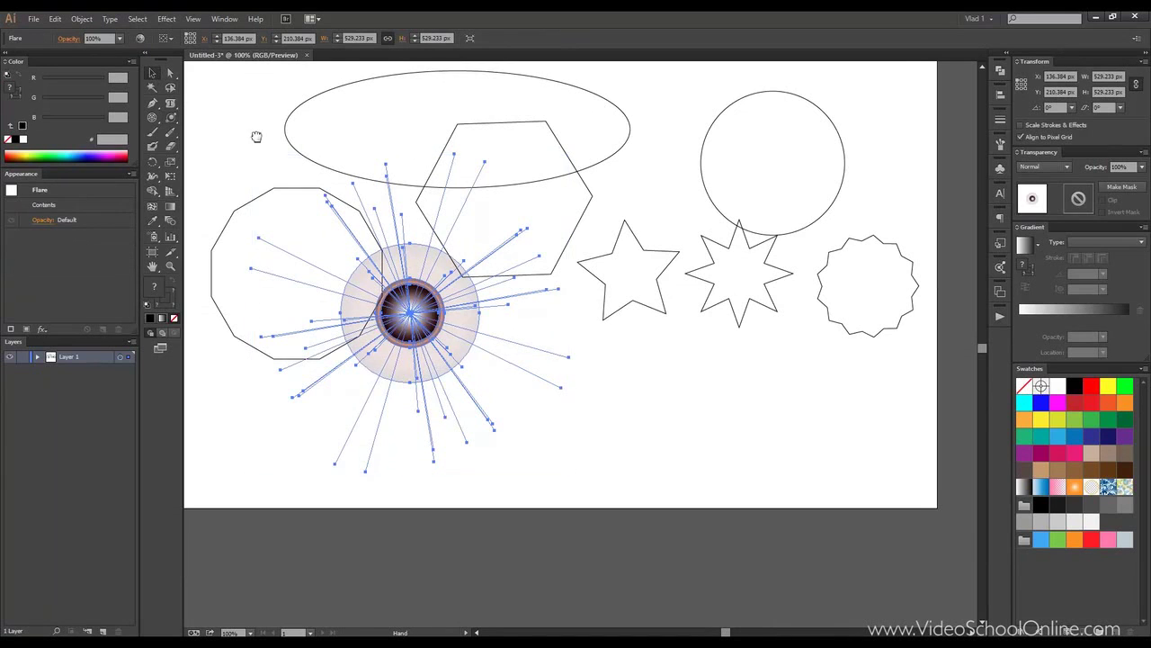
{"action": "left_click_drag", "start_coordinate": [256, 137], "coordinate": [326, 149]}
{"action": "left_click_drag", "start_coordinate": [517, 303], "coordinate": [447, 334]}
{"action": "key", "text": "v"}
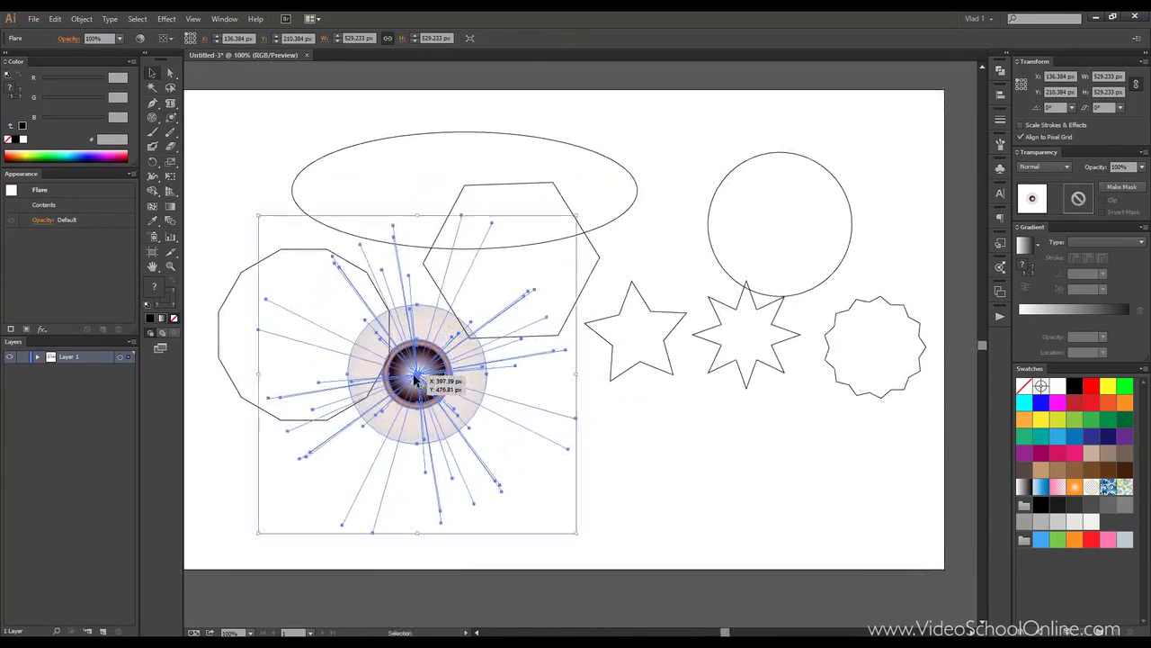
{"action": "left_click_drag", "start_coordinate": [416, 378], "coordinate": [463, 426]}
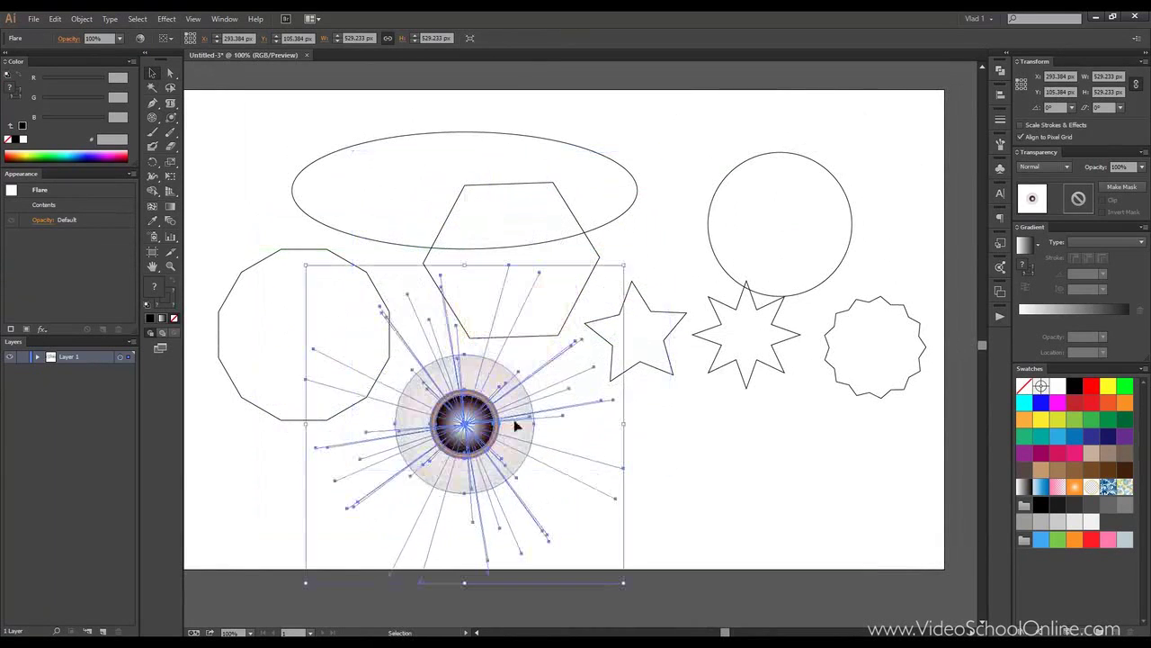
{"action": "left_click", "coordinate": [670, 414]}
{"action": "left_click", "coordinate": [465, 376]}
{"action": "left_click", "coordinate": [170, 117]}
{"action": "left_click_drag", "start_coordinate": [689, 144], "coordinate": [883, 157]}
Step: Marquee-select every object on the artboard
{"action": "left_click", "coordinate": [152, 73]}
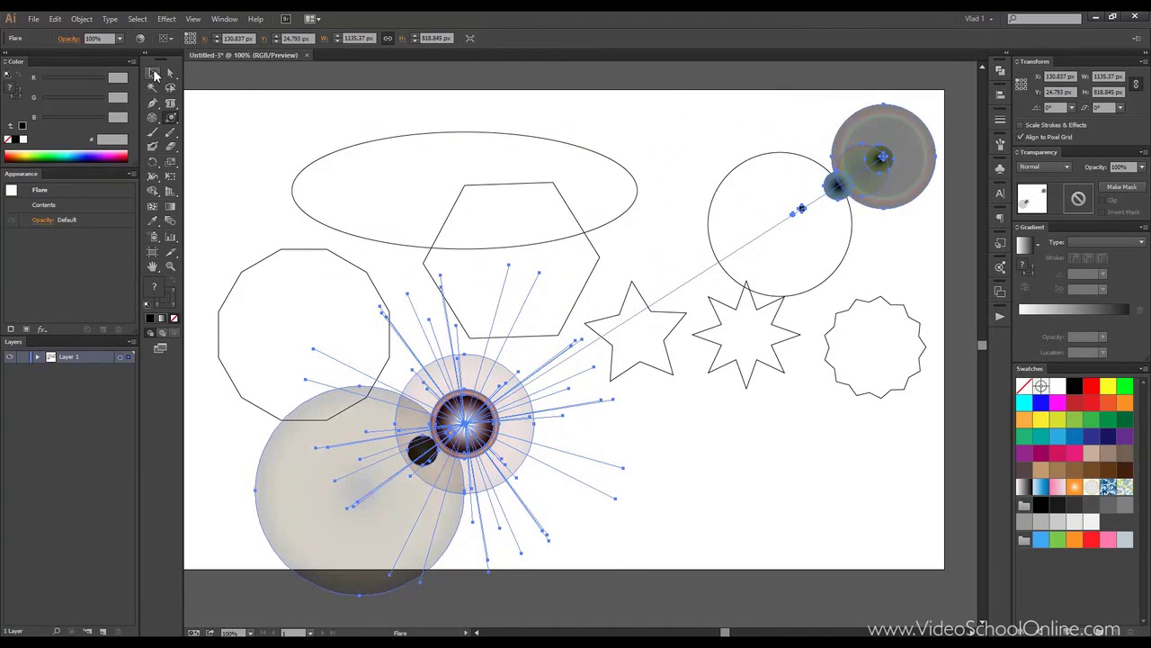
{"action": "left_click", "coordinate": [788, 176]}
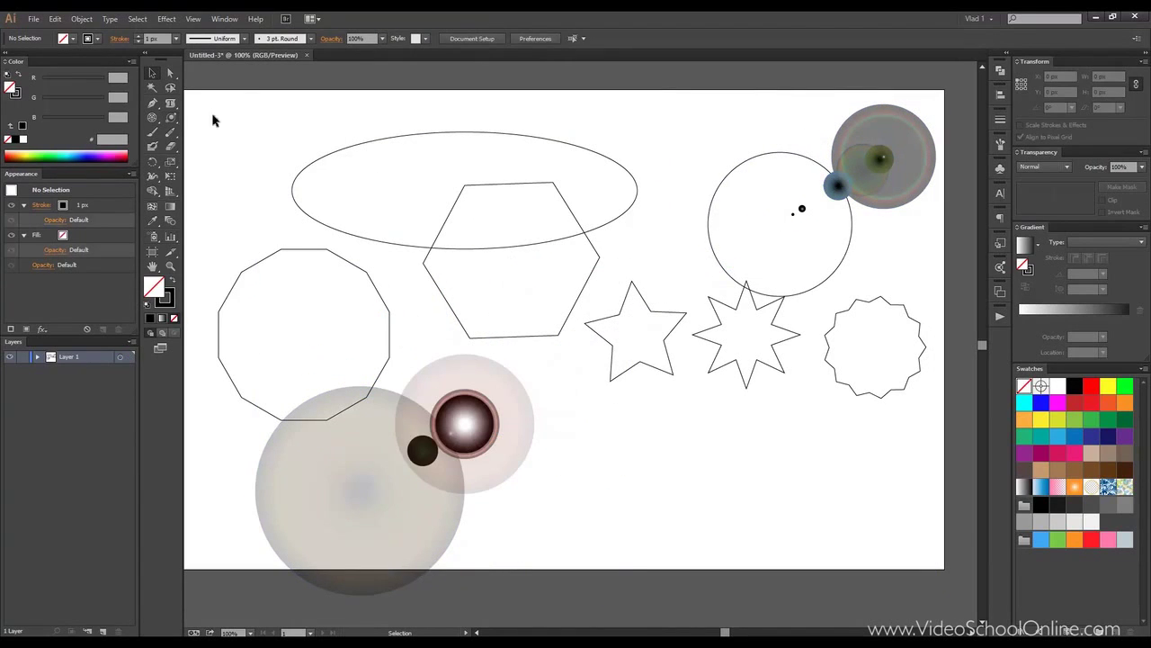
{"action": "left_click_drag", "start_coordinate": [213, 119], "coordinate": [902, 521]}
Step: Delete all shapes and draw a new lens flare from a top-left glow to rings on the right
{"action": "key", "text": "Delete"}
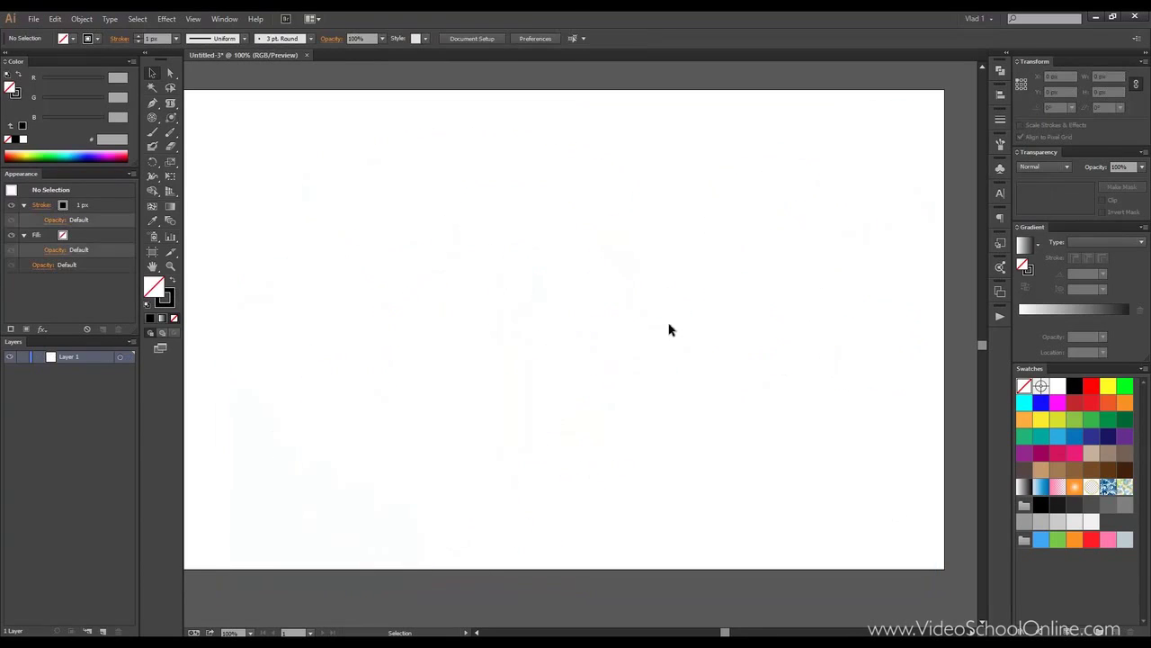
{"action": "left_click", "coordinate": [171, 117]}
{"action": "left_click_drag", "start_coordinate": [326, 205], "coordinate": [355, 224]}
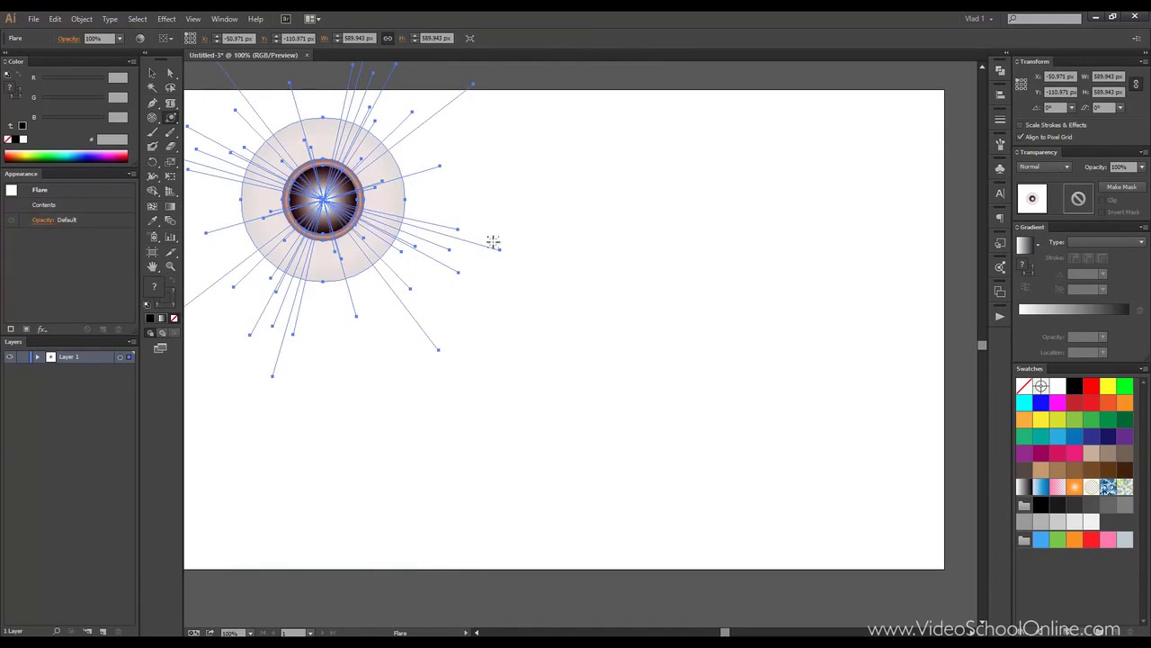
{"action": "left_click_drag", "start_coordinate": [830, 170], "coordinate": [847, 193]}
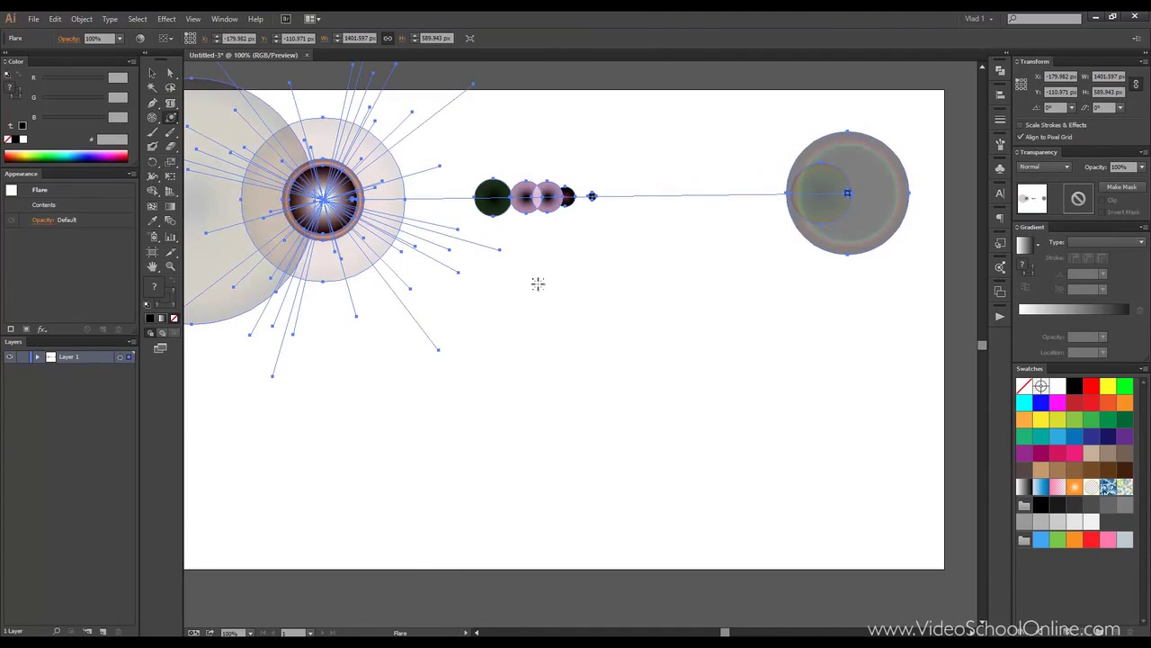
Step: Select the lens flare and move it right and down
{"action": "left_click", "coordinate": [152, 73]}
{"action": "left_click", "coordinate": [440, 324]}
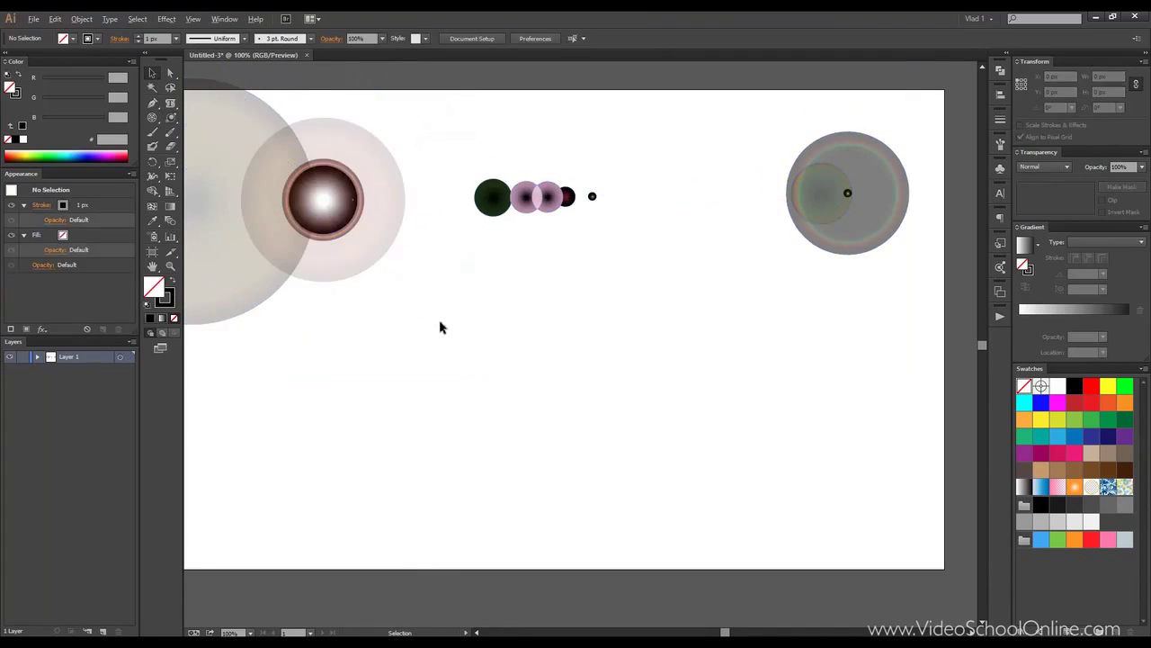
{"action": "scroll", "coordinate": [440, 324], "scroll_direction": "down", "scroll_amount": 2}
{"action": "scroll", "coordinate": [409, 292], "scroll_direction": "up", "scroll_amount": 2}
{"action": "left_click", "coordinate": [396, 267]}
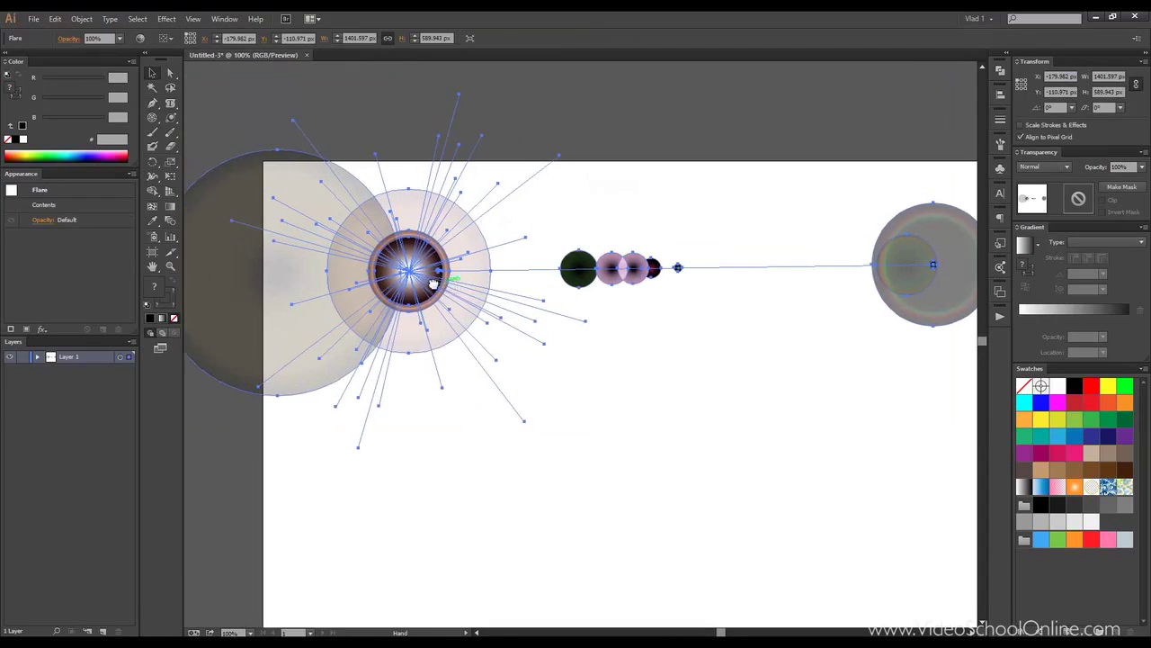
{"action": "scroll", "coordinate": [509, 253], "scroll_direction": "down", "scroll_amount": 1}
{"action": "left_click_drag", "start_coordinate": [439, 265], "coordinate": [543, 288]}
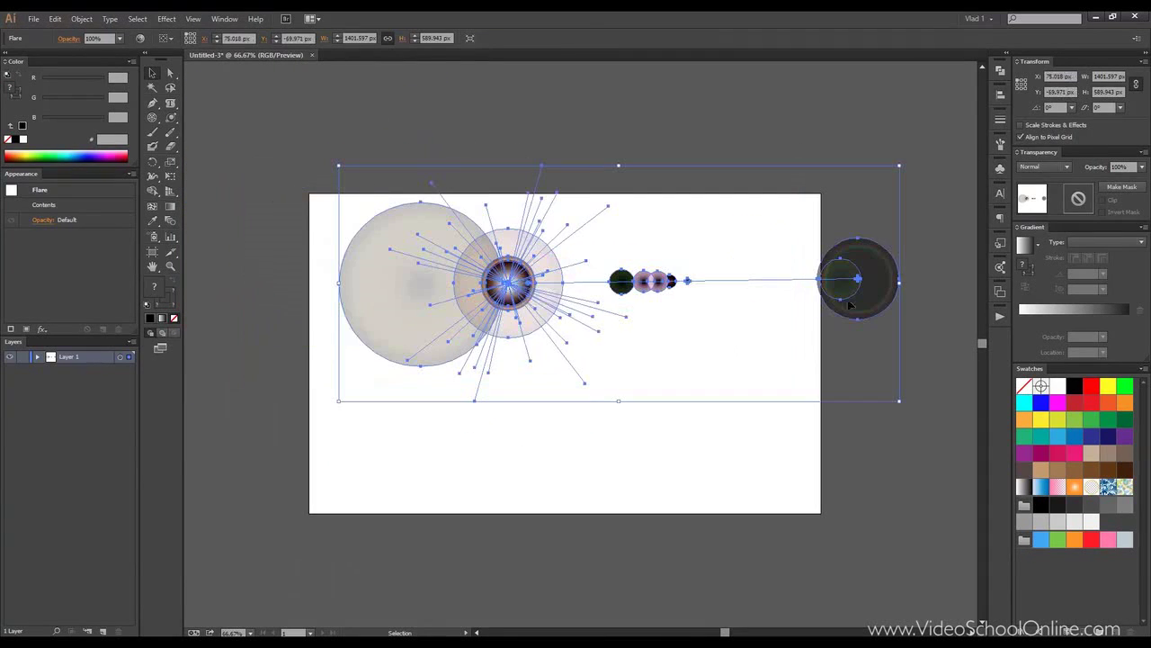
Step: Shrink the flare to 979.247 × 412.172 px so it fits the artboard
{"action": "left_click_drag", "start_coordinate": [896, 168], "coordinate": [760, 239]}
{"action": "left_click", "coordinate": [537, 270]}
{"action": "scroll", "coordinate": [537, 270], "scroll_direction": "up", "scroll_amount": 1}
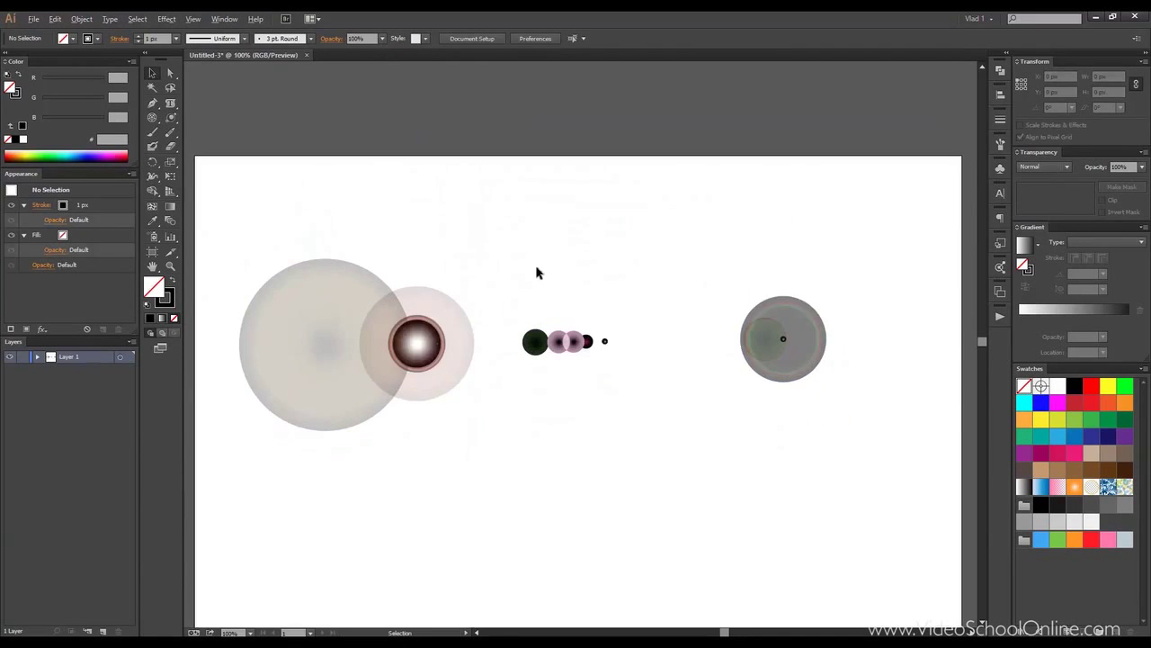
{"action": "left_click_drag", "start_coordinate": [537, 272], "coordinate": [540, 190]}
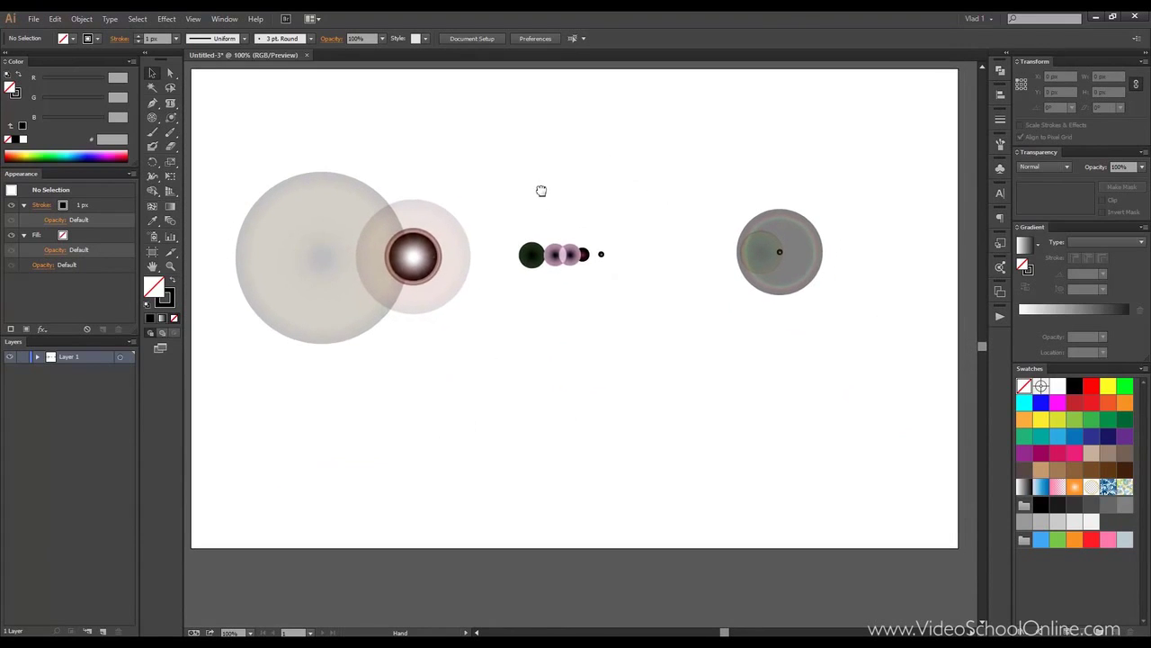
{"action": "left_click", "coordinate": [454, 252]}
{"action": "left_click", "coordinate": [454, 251]}
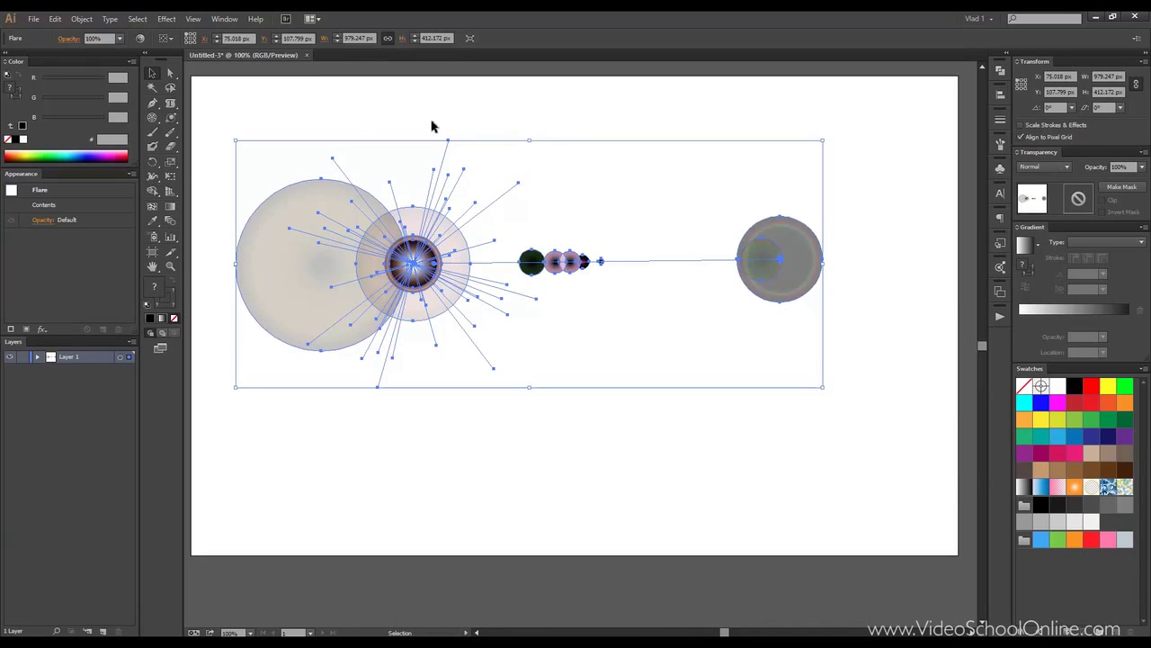
{"action": "left_click", "coordinate": [378, 126]}
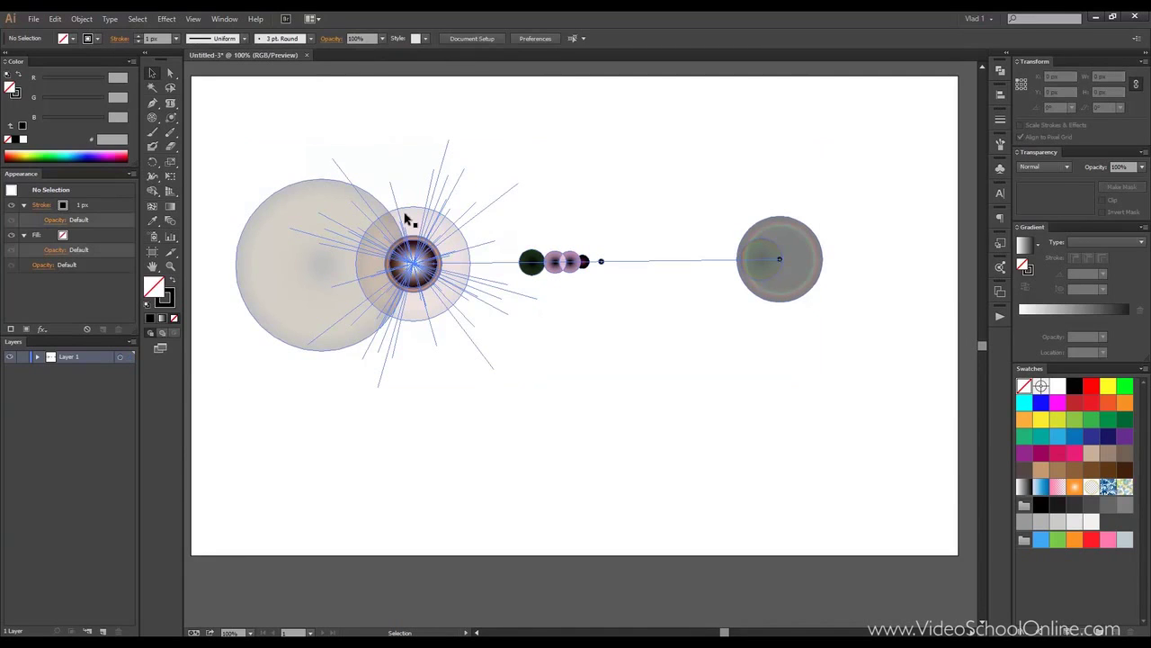
{"action": "left_click", "coordinate": [407, 219]}
{"action": "left_click", "coordinate": [420, 118]}
{"action": "left_click", "coordinate": [395, 255]}
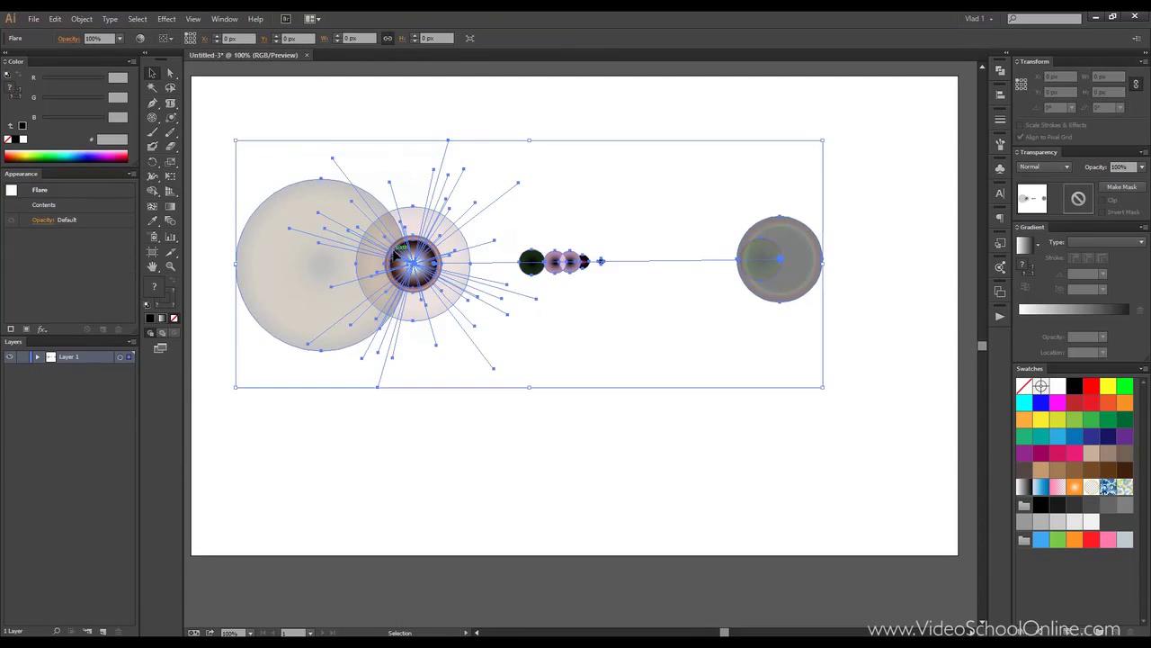
{"action": "left_click", "coordinate": [390, 118]}
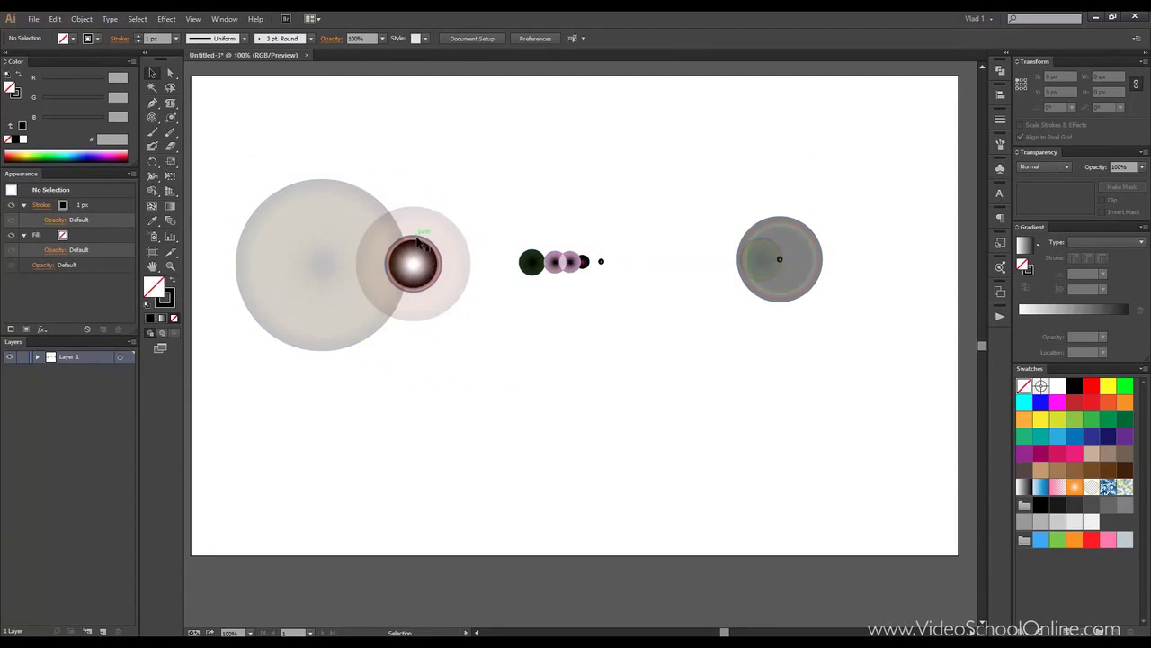
{"action": "left_click", "coordinate": [433, 254]}
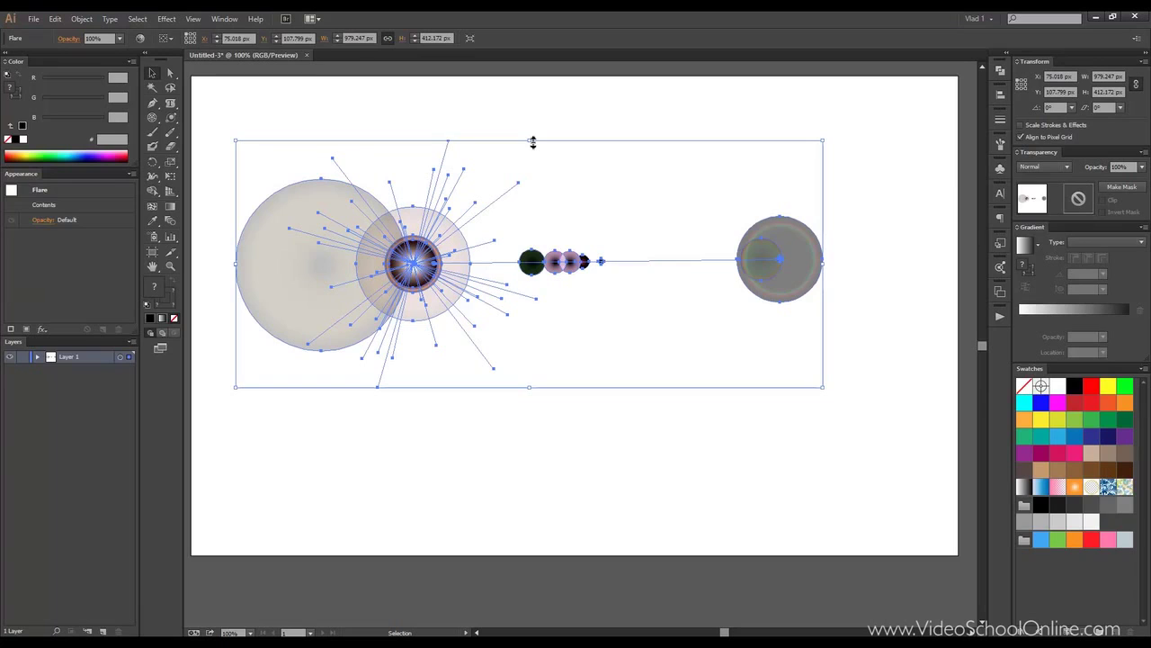
{"action": "left_click", "coordinate": [495, 116]}
{"action": "left_click", "coordinate": [267, 206]}
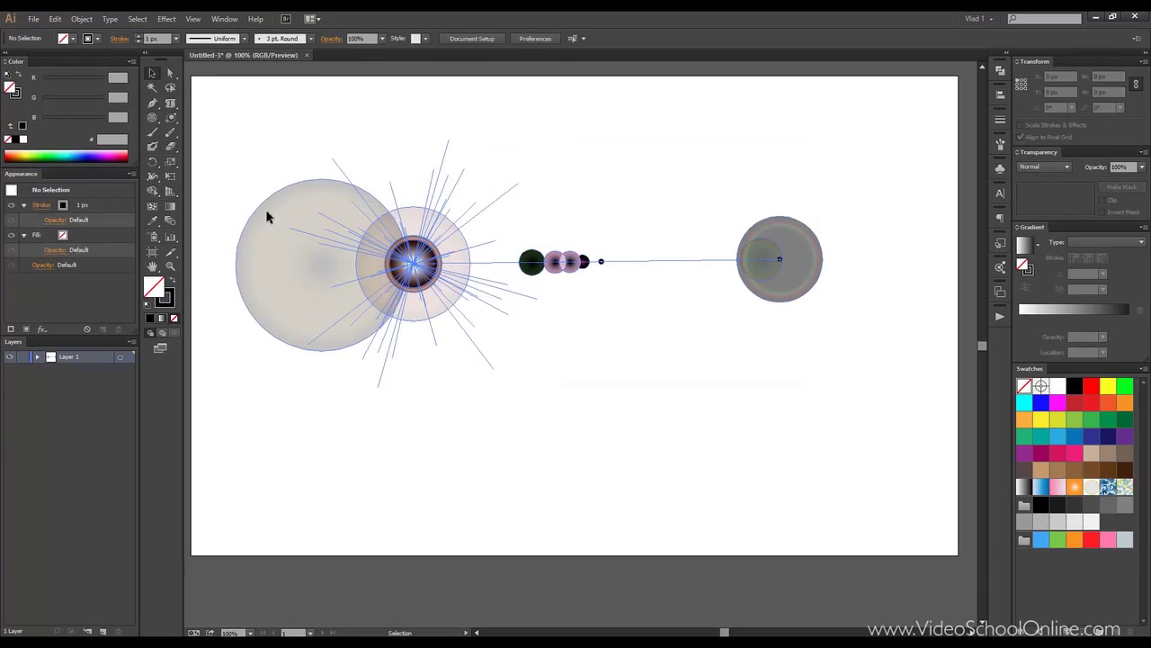
{"action": "left_click", "coordinate": [254, 168]}
{"action": "left_click", "coordinate": [286, 252]}
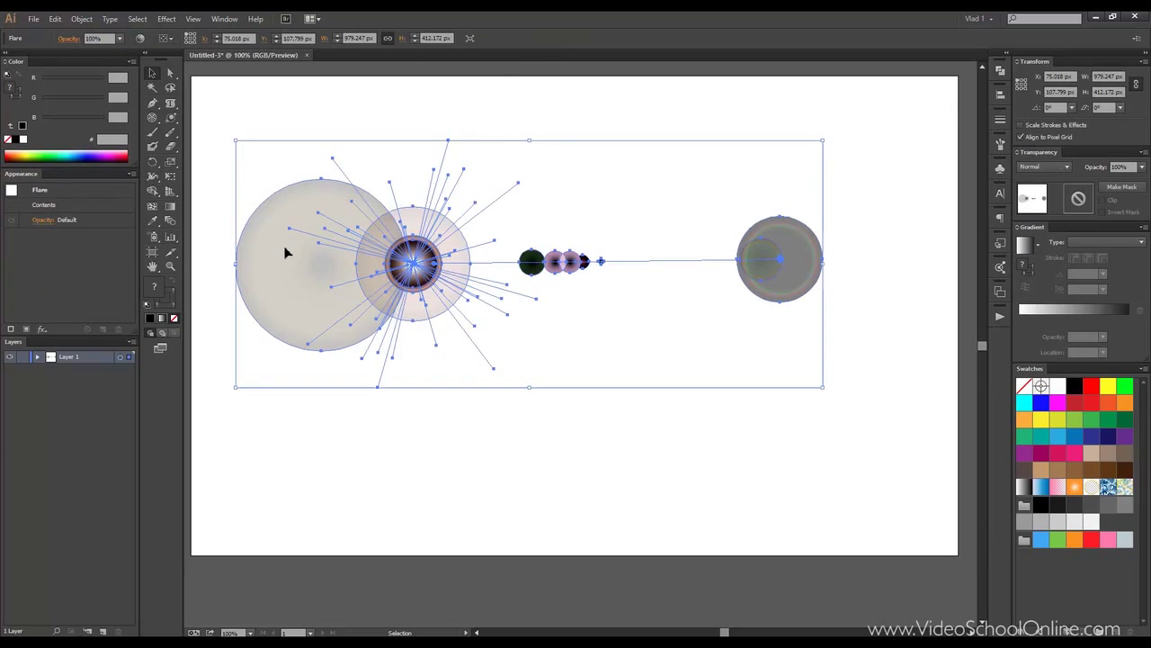
{"action": "left_click", "coordinate": [218, 117]}
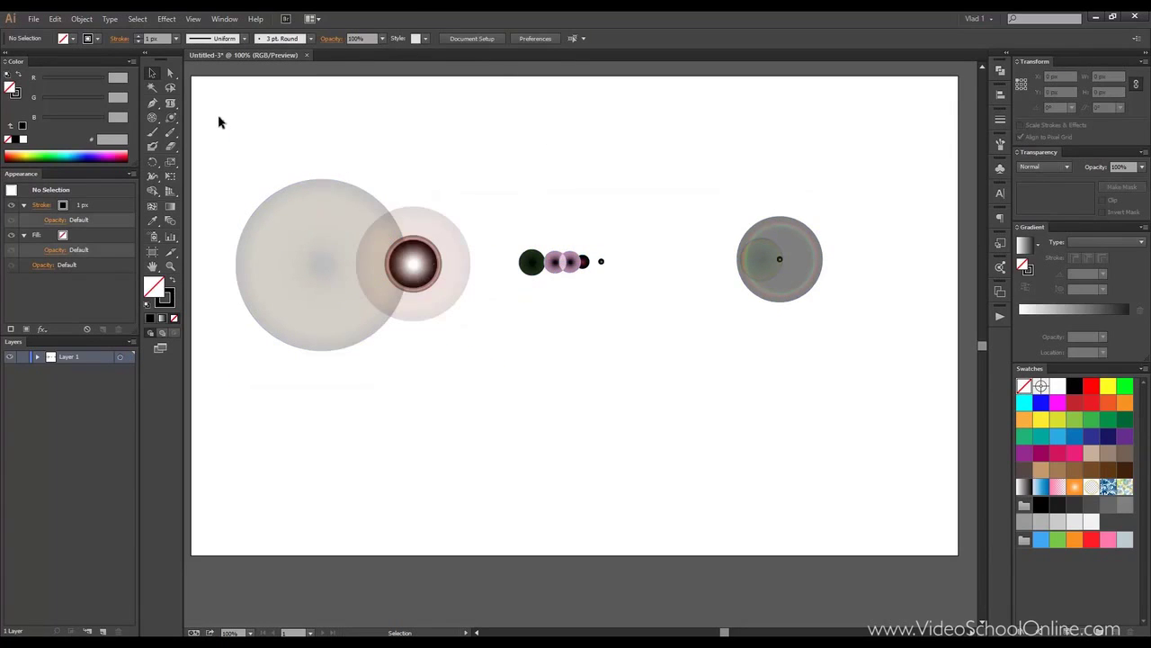
{"action": "left_click", "coordinate": [291, 213]}
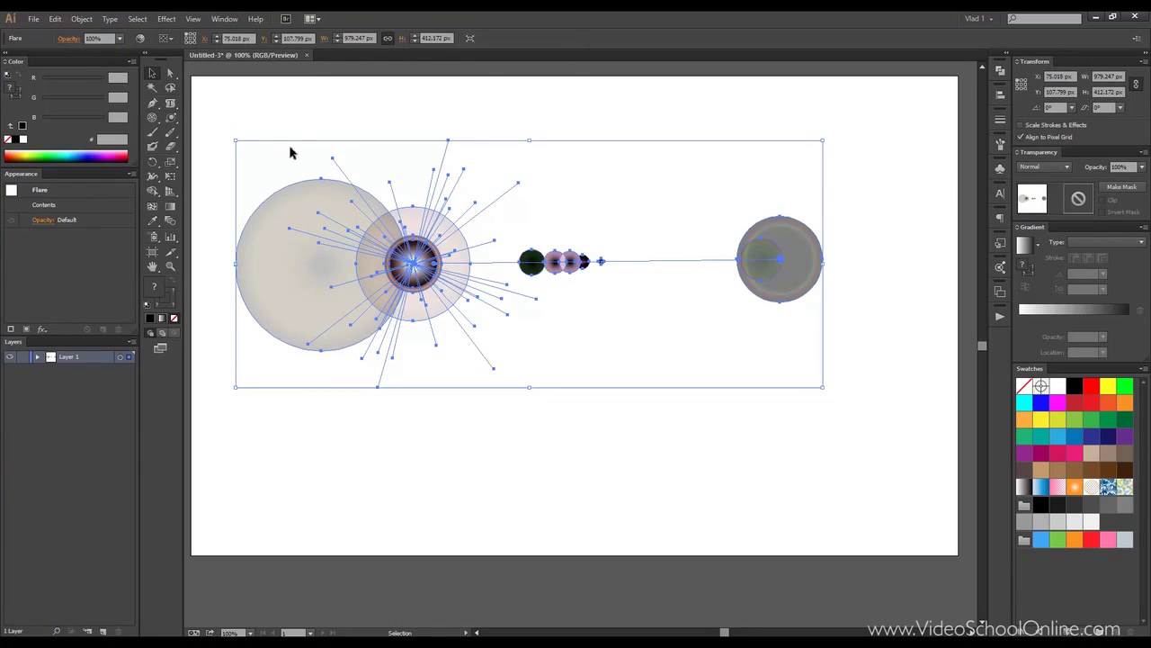
{"action": "left_click", "coordinate": [286, 121]}
{"action": "left_click", "coordinate": [313, 198]}
{"action": "left_click", "coordinate": [316, 130]}
{"action": "left_click", "coordinate": [316, 216]}
{"action": "left_click", "coordinate": [318, 121]}
{"action": "left_click", "coordinate": [325, 185]}
{"action": "left_click", "coordinate": [502, 132]}
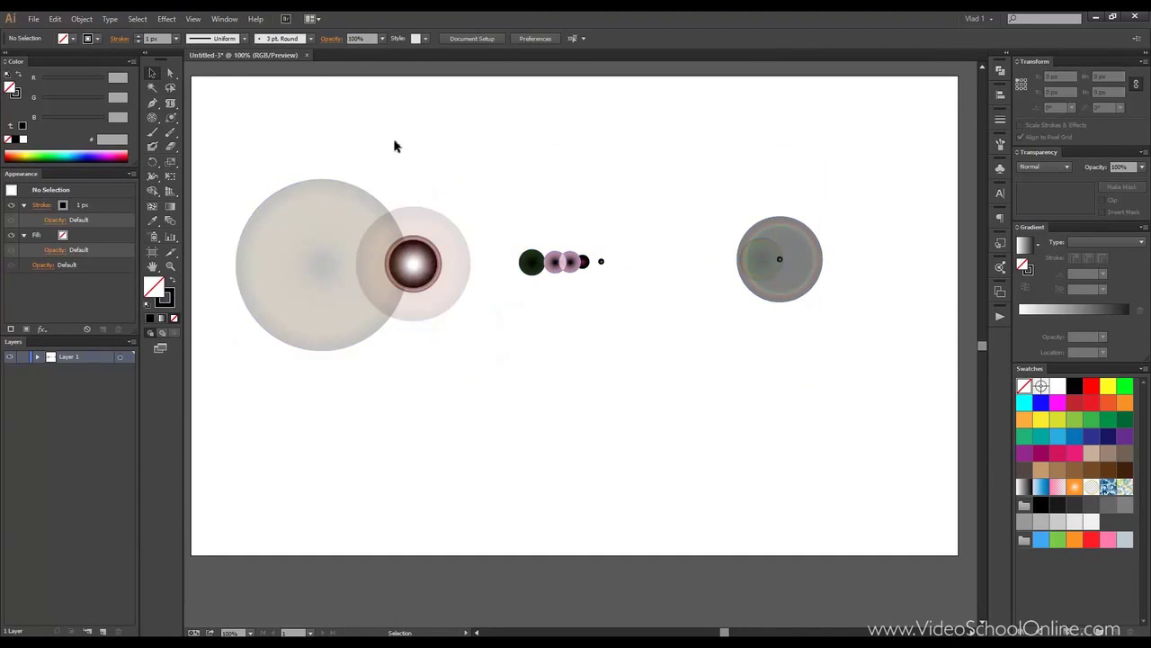
{"action": "left_click", "coordinate": [342, 198]}
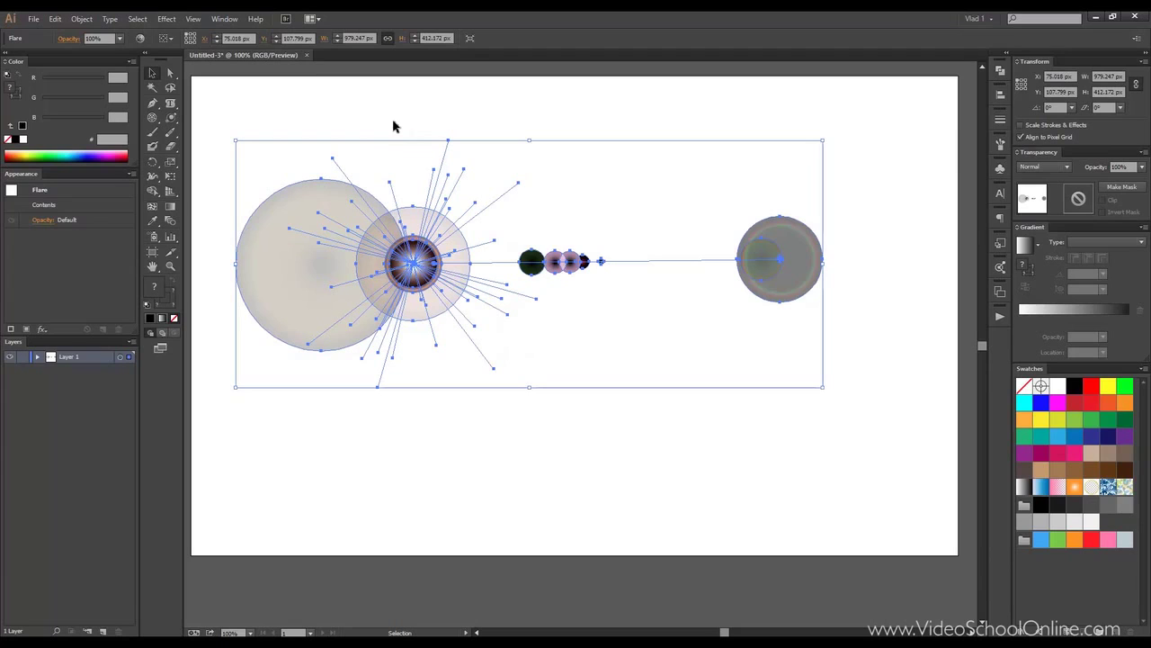
{"action": "left_click", "coordinate": [493, 117]}
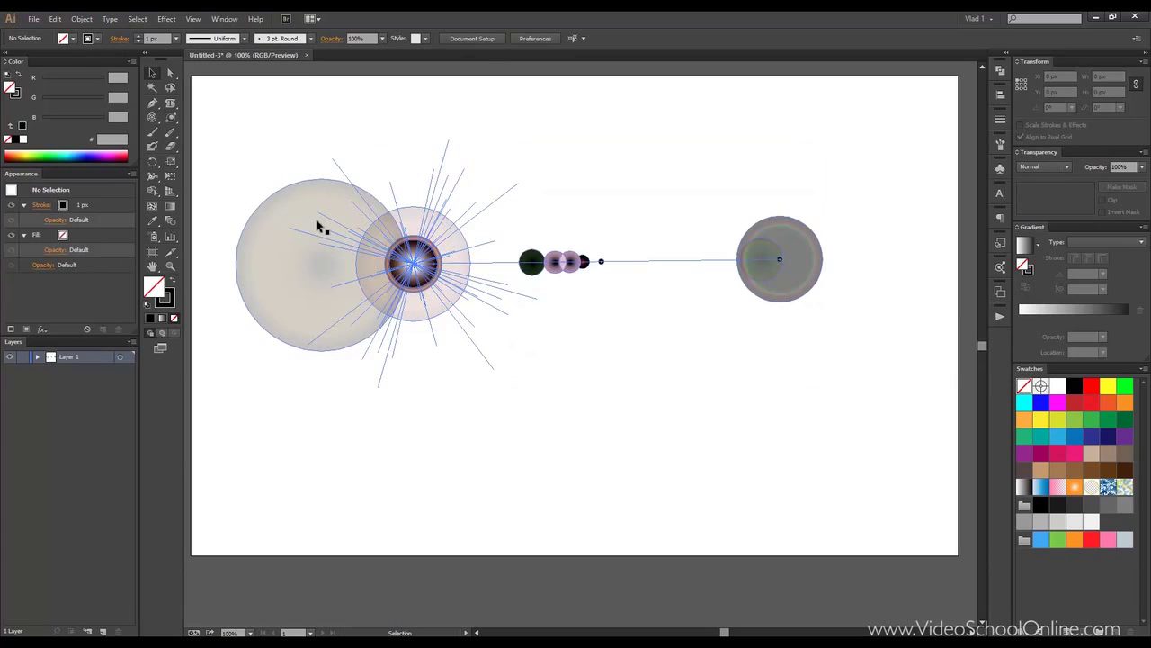
{"action": "left_click_drag", "start_coordinate": [316, 221], "coordinate": [334, 237]}
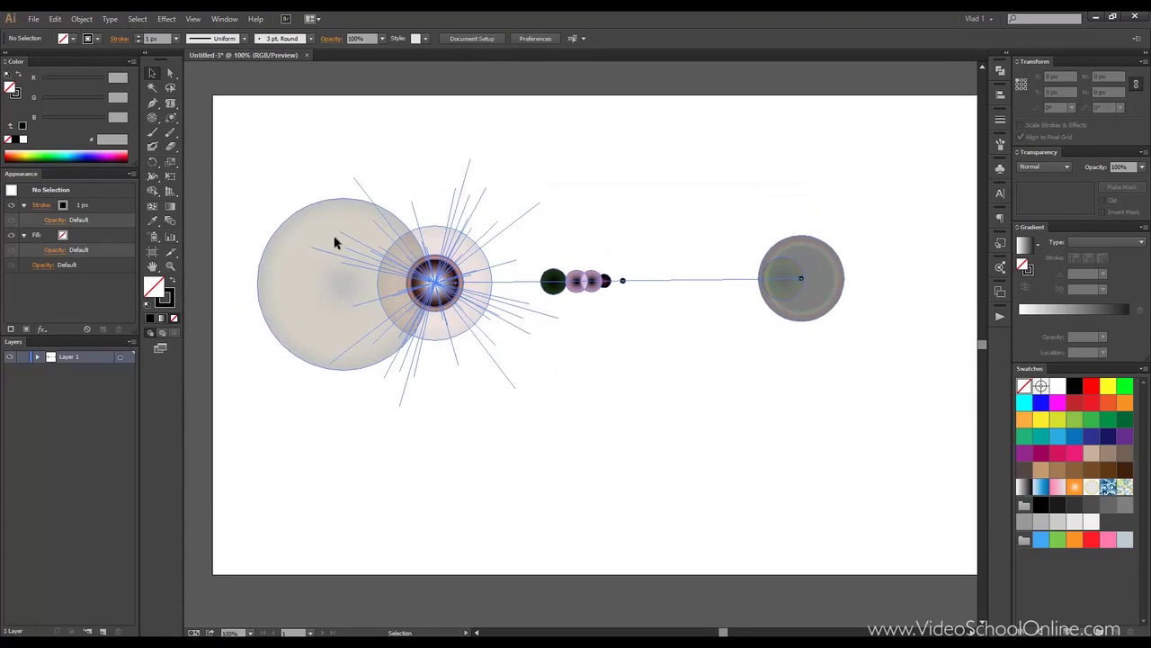
Step: Open Flare Tool Options for the selected lens flare and turn Rings Direction to 99°
{"action": "left_click", "coordinate": [324, 211]}
{"action": "left_click", "coordinate": [170, 118]}
{"action": "double_click", "coordinate": [171, 120]}
{"action": "left_click_drag", "start_coordinate": [546, 209], "coordinate": [753, 132]}
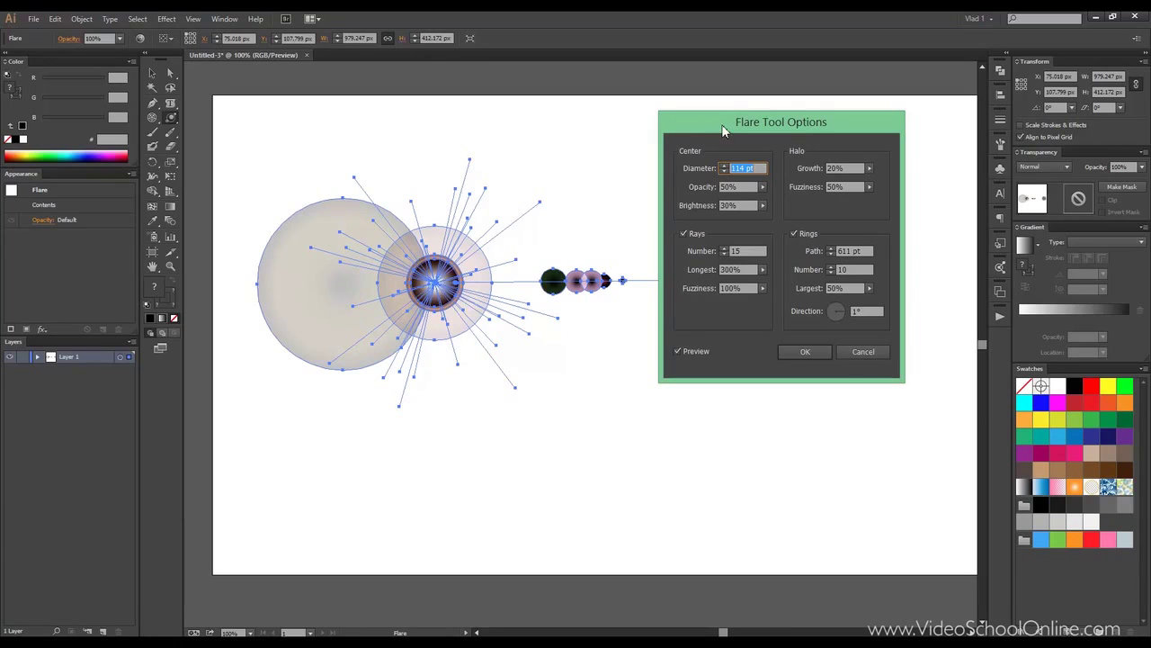
{"action": "left_click_drag", "start_coordinate": [723, 130], "coordinate": [349, 161]}
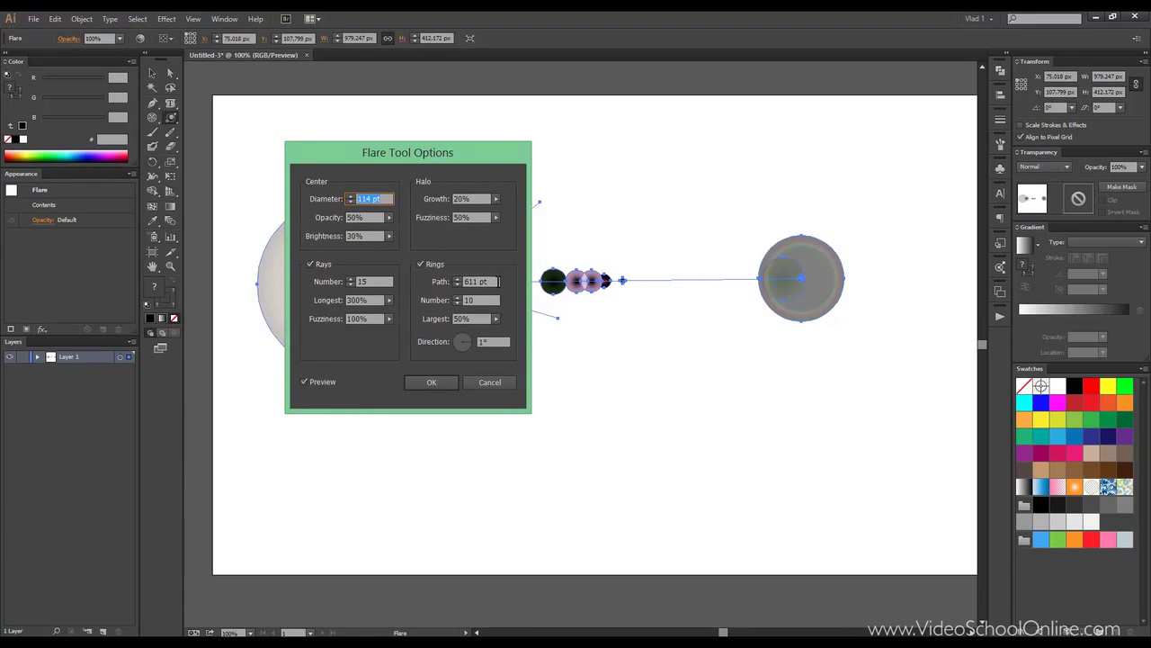
{"action": "left_click_drag", "start_coordinate": [475, 343], "coordinate": [464, 341]}
Step: Lower the flare centre to 31% opacity and 35% brightness
{"action": "left_click_drag", "start_coordinate": [446, 153], "coordinate": [895, 108]}
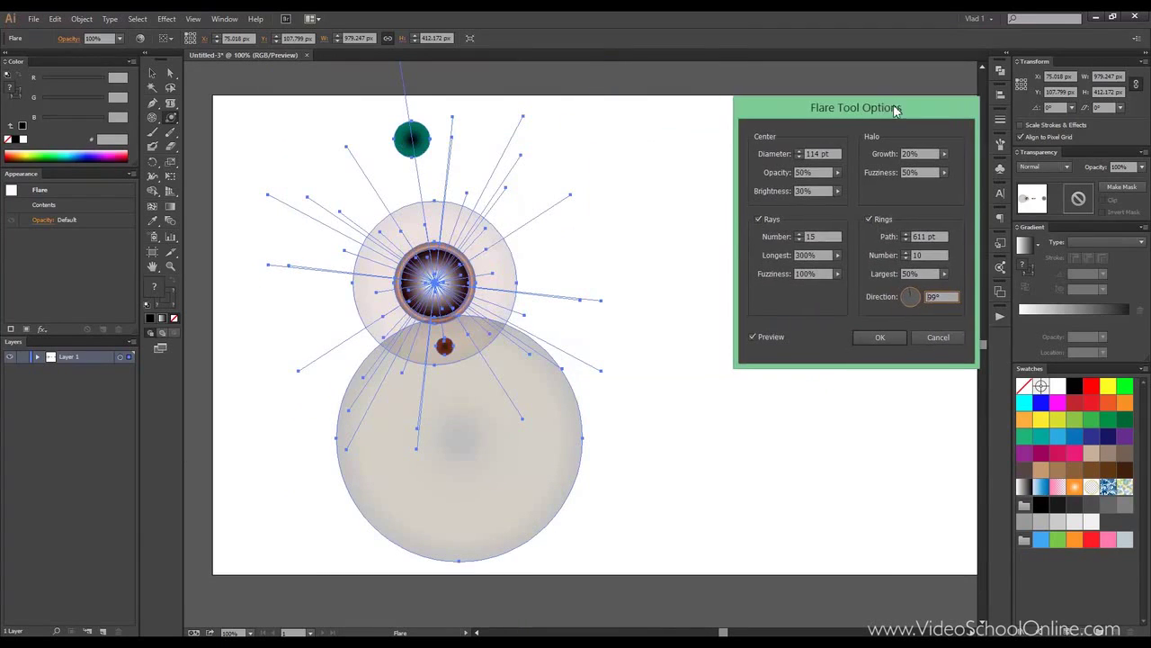
{"action": "left_click", "coordinate": [837, 173]}
{"action": "left_click_drag", "start_coordinate": [801, 182], "coordinate": [794, 178]}
{"action": "left_click", "coordinate": [837, 191]}
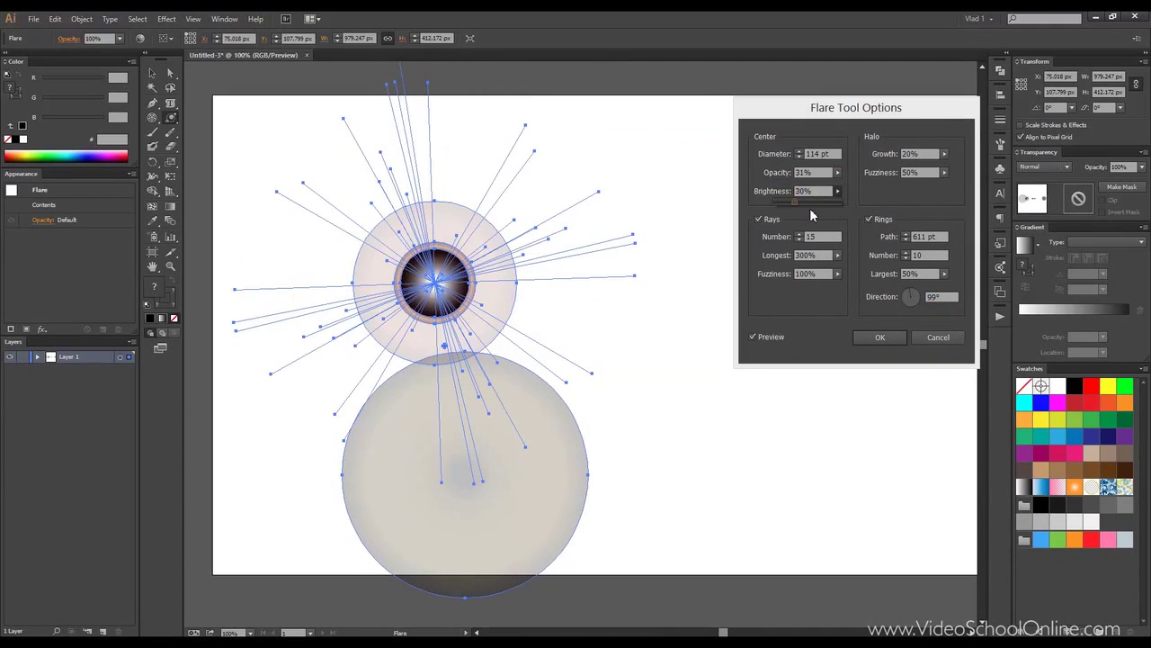
{"action": "left_click_drag", "start_coordinate": [806, 204], "coordinate": [798, 205]}
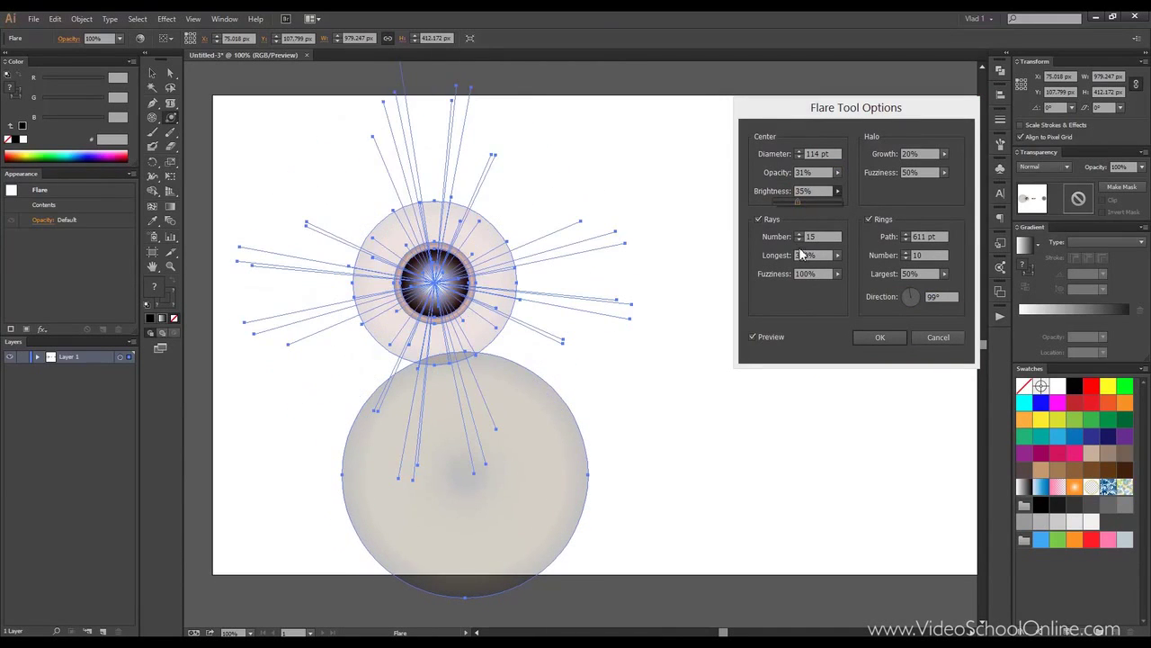
Step: Set the rays to 12 with the longest at 206%
{"action": "left_click", "coordinate": [799, 240]}
{"action": "left_click", "coordinate": [799, 240]}
{"action": "left_click", "coordinate": [799, 241]}
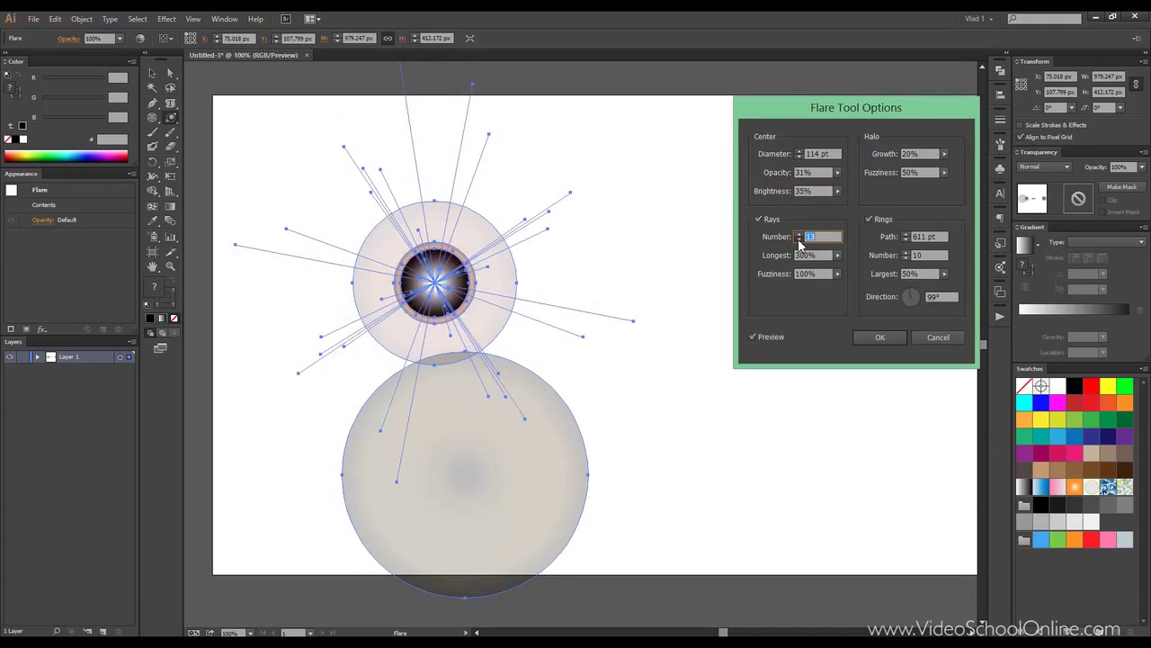
{"action": "left_click", "coordinate": [799, 241]}
{"action": "left_click", "coordinate": [799, 241]}
{"action": "left_click", "coordinate": [798, 241]}
{"action": "left_click", "coordinate": [799, 241]}
{"action": "left_click", "coordinate": [799, 241]}
{"action": "left_click", "coordinate": [799, 241]}
{"action": "left_click", "coordinate": [798, 241]}
{"action": "left_click", "coordinate": [799, 241]}
{"action": "left_click", "coordinate": [798, 241]}
{"action": "left_click", "coordinate": [799, 241]}
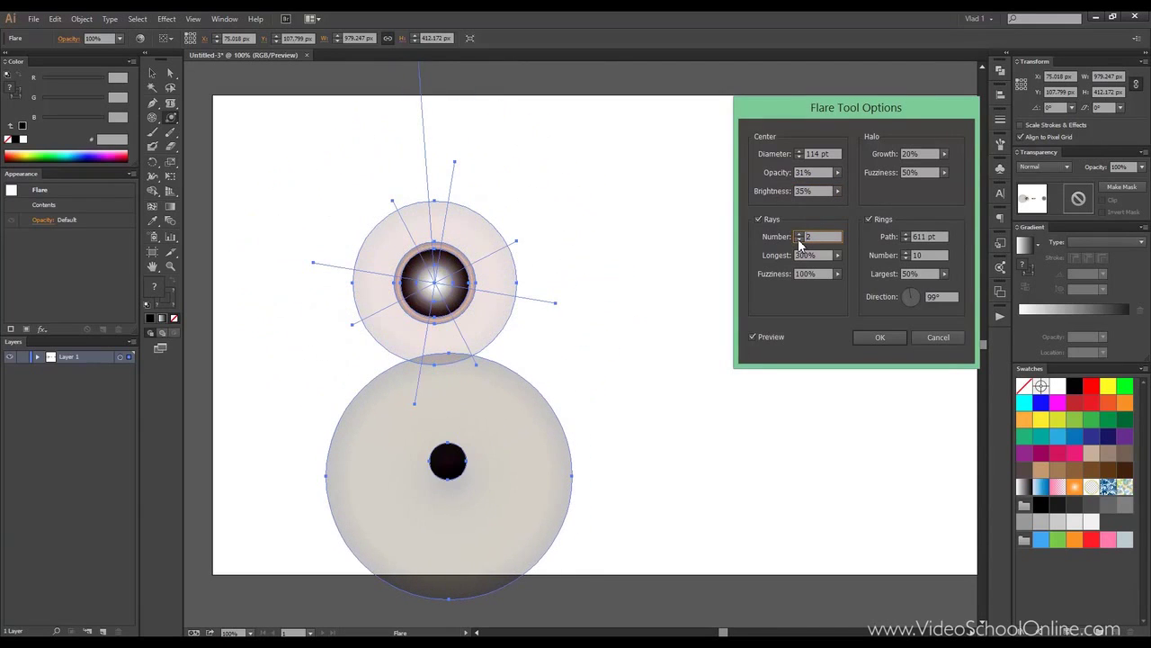
{"action": "left_click", "coordinate": [799, 233]}
{"action": "left_click", "coordinate": [799, 233]}
{"action": "left_click", "coordinate": [799, 233]}
{"action": "left_click", "coordinate": [799, 233]}
{"action": "left_click", "coordinate": [799, 233]}
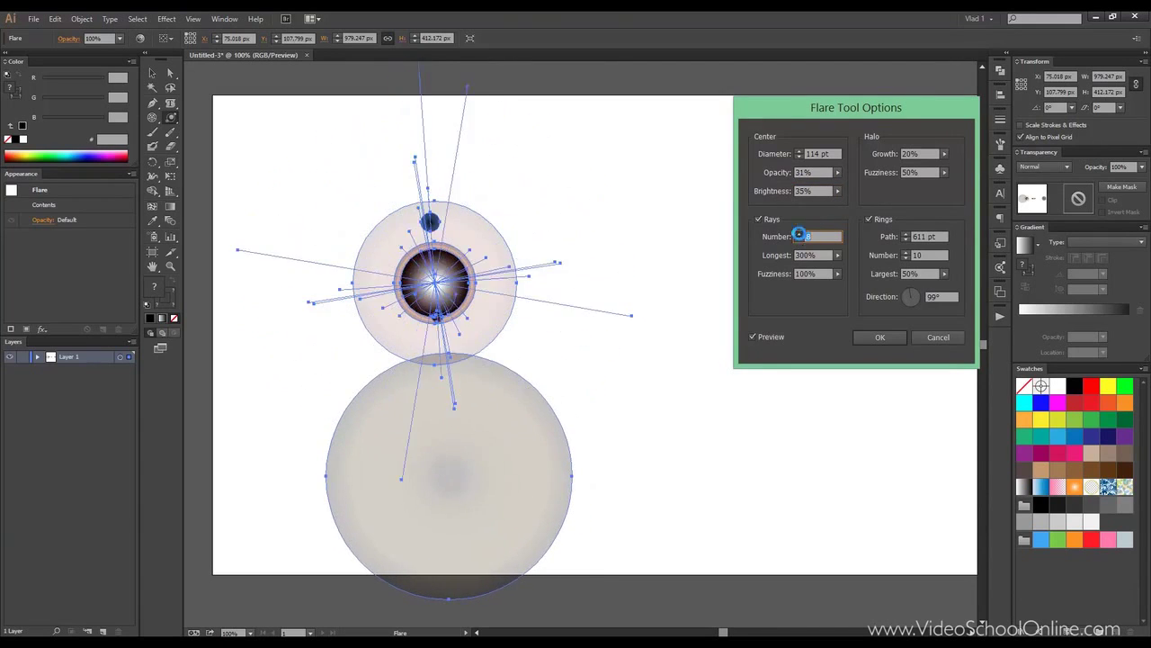
{"action": "left_click", "coordinate": [798, 233]}
{"action": "left_click", "coordinate": [799, 233]}
{"action": "left_click", "coordinate": [799, 233]}
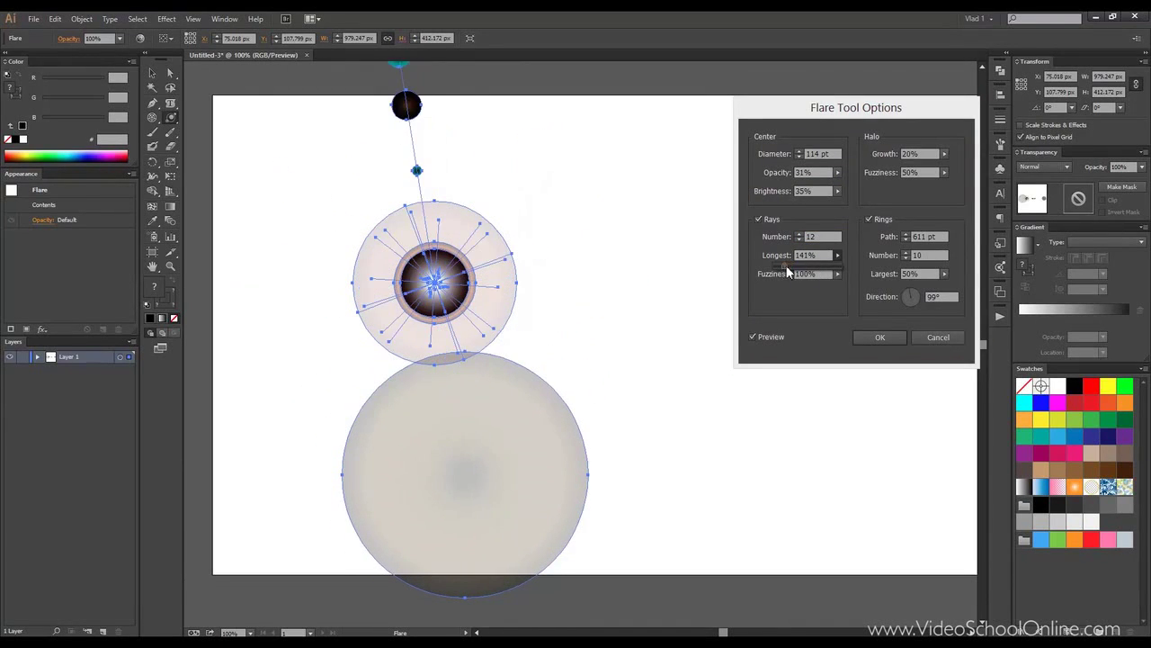
{"action": "mouse_move", "coordinate": [786, 268]}
{"action": "left_mouse_down"}
{"action": "mouse_move", "coordinate": [830, 269]}
{"action": "mouse_move", "coordinate": [781, 273]}
{"action": "left_mouse_up"}
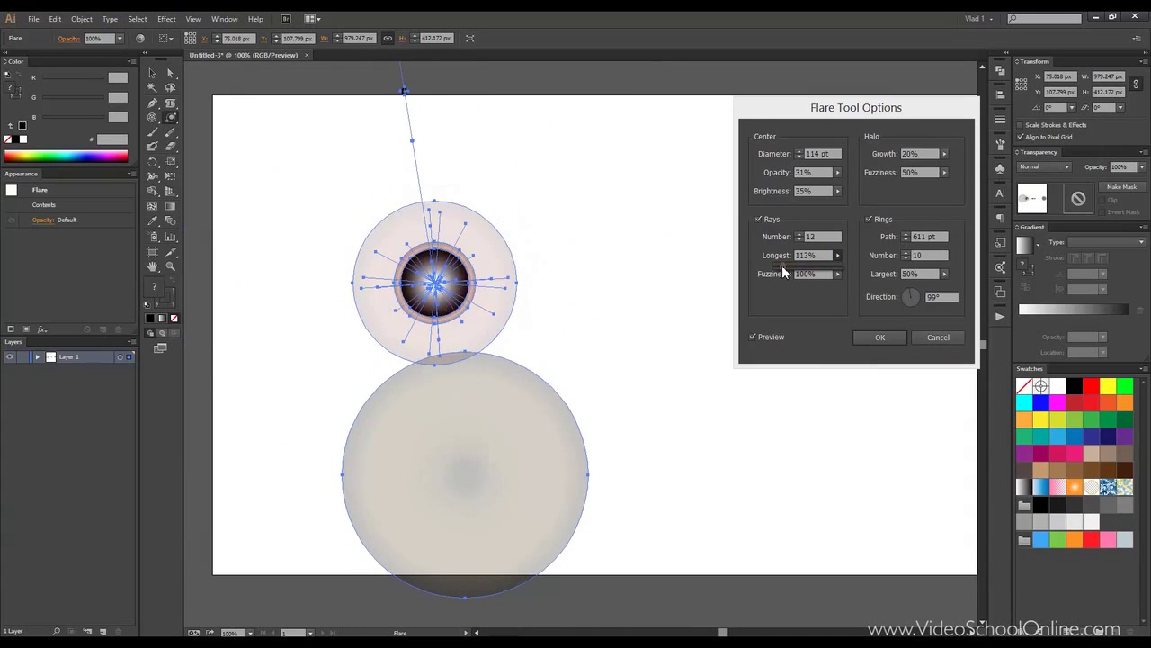
Step: Set halo growth to 40% and halo fuzziness to 77%
{"action": "left_click", "coordinate": [943, 157]}
{"action": "mouse_move", "coordinate": [888, 169]}
{"action": "left_mouse_down"}
{"action": "mouse_move", "coordinate": [914, 169]}
{"action": "mouse_move", "coordinate": [893, 172]}
{"action": "left_mouse_up"}
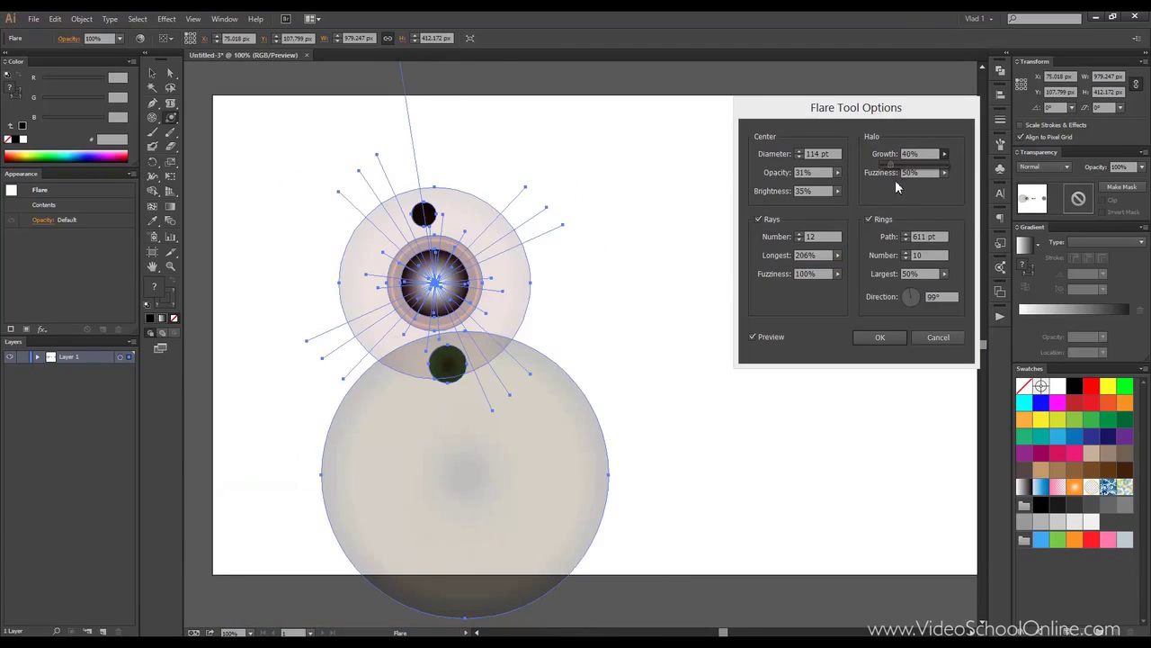
{"action": "left_click", "coordinate": [945, 174]}
{"action": "left_click_drag", "start_coordinate": [901, 182], "coordinate": [934, 180]}
{"action": "left_click", "coordinate": [933, 200]}
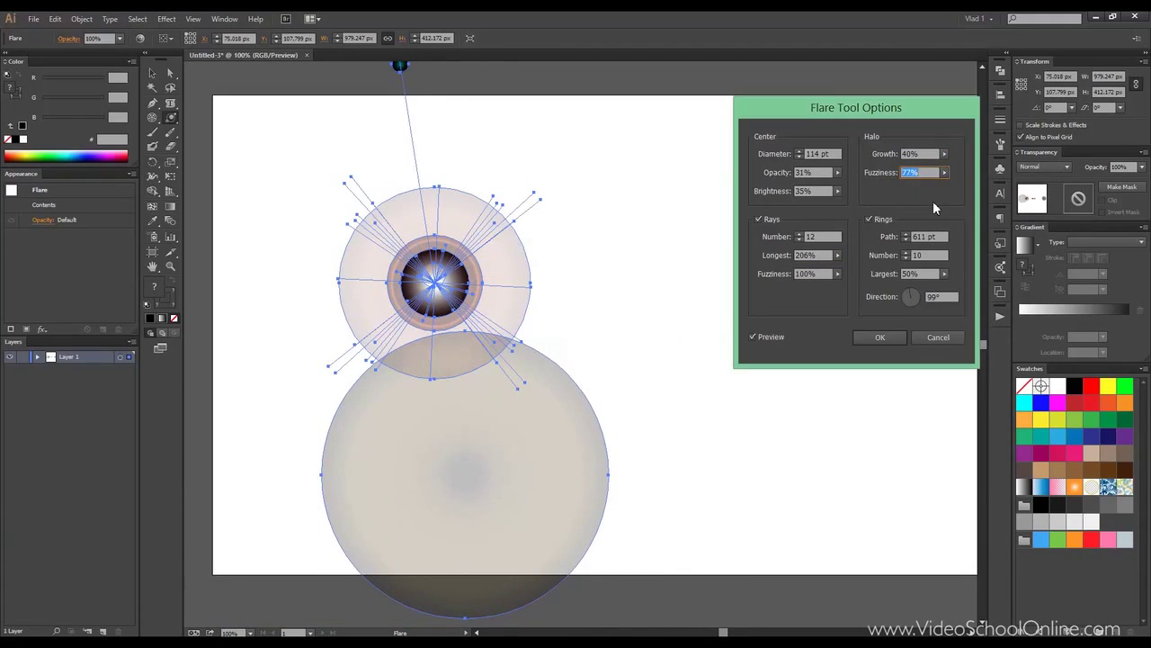
Step: Change the number of rings to 18
{"action": "left_click", "coordinate": [907, 256]}
{"action": "left_click", "coordinate": [907, 256]}
{"action": "left_click", "coordinate": [906, 256]}
{"action": "type", "text": "18"}
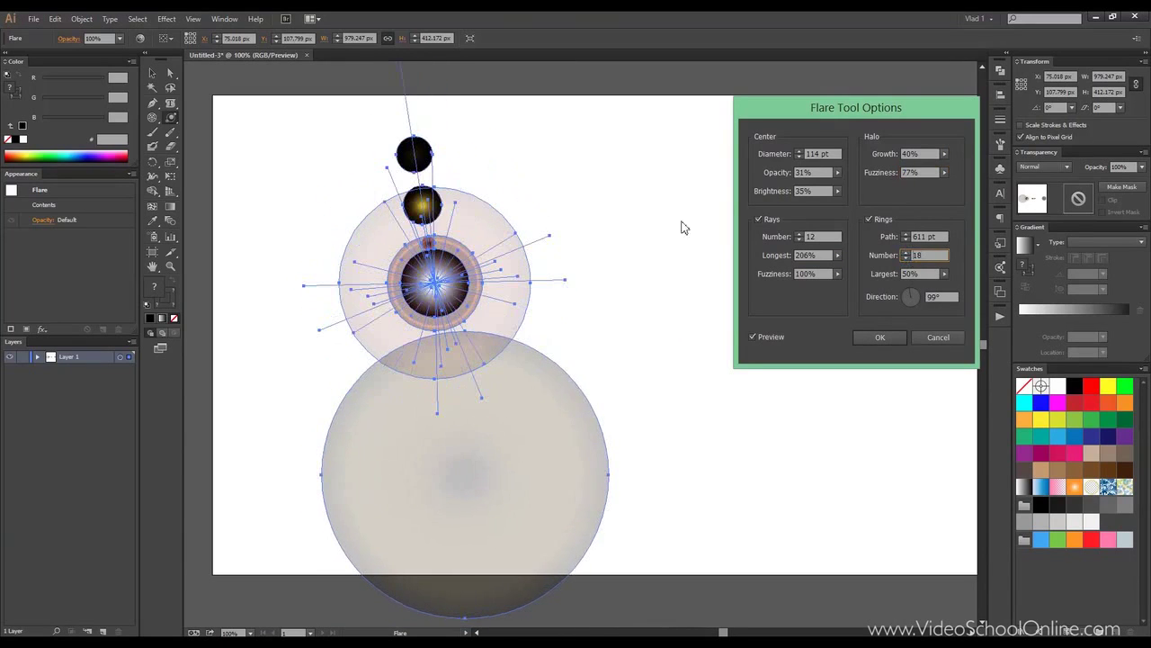
Step: Apply the retuned flare settings, then select the lens flare and delete it
{"action": "left_click", "coordinate": [889, 336]}
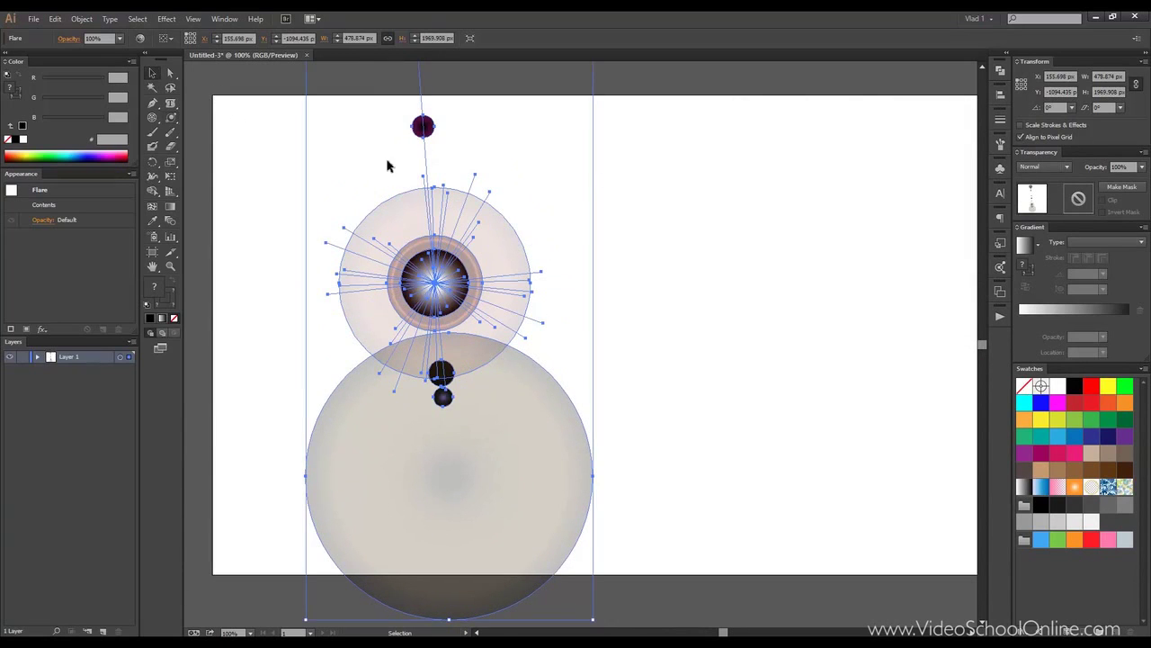
{"action": "left_click", "coordinate": [568, 240]}
{"action": "left_click", "coordinate": [512, 279]}
{"action": "key", "text": "Delete"}
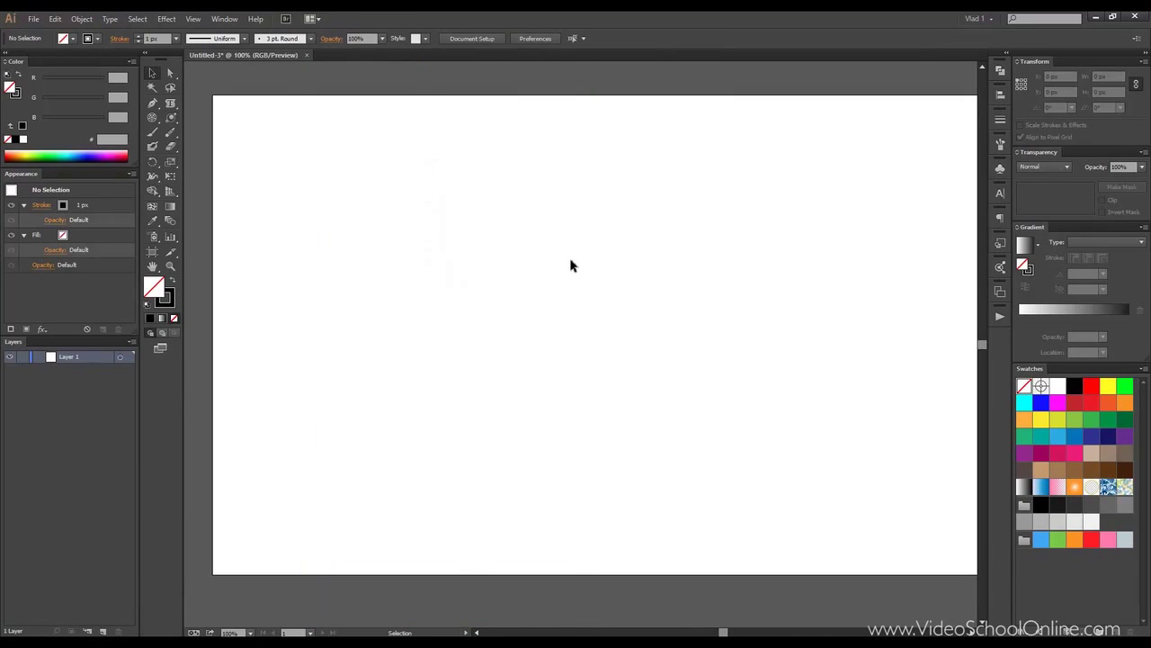